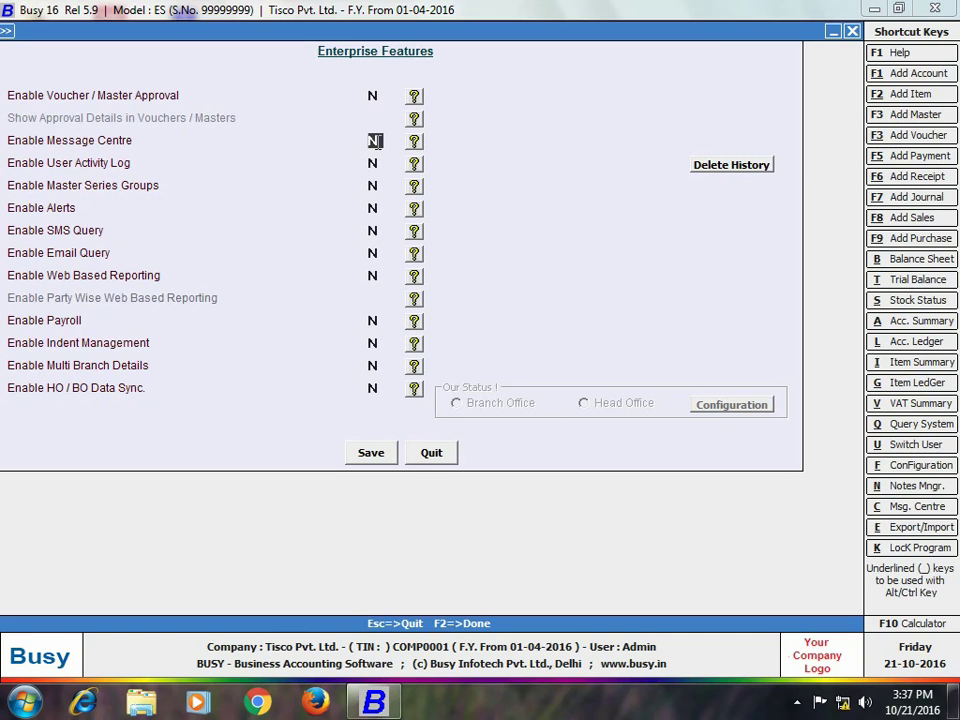
# Set Enable Message Centre to Y in Enterprise Features, save, and close the form.
pyautogui.write('Y')
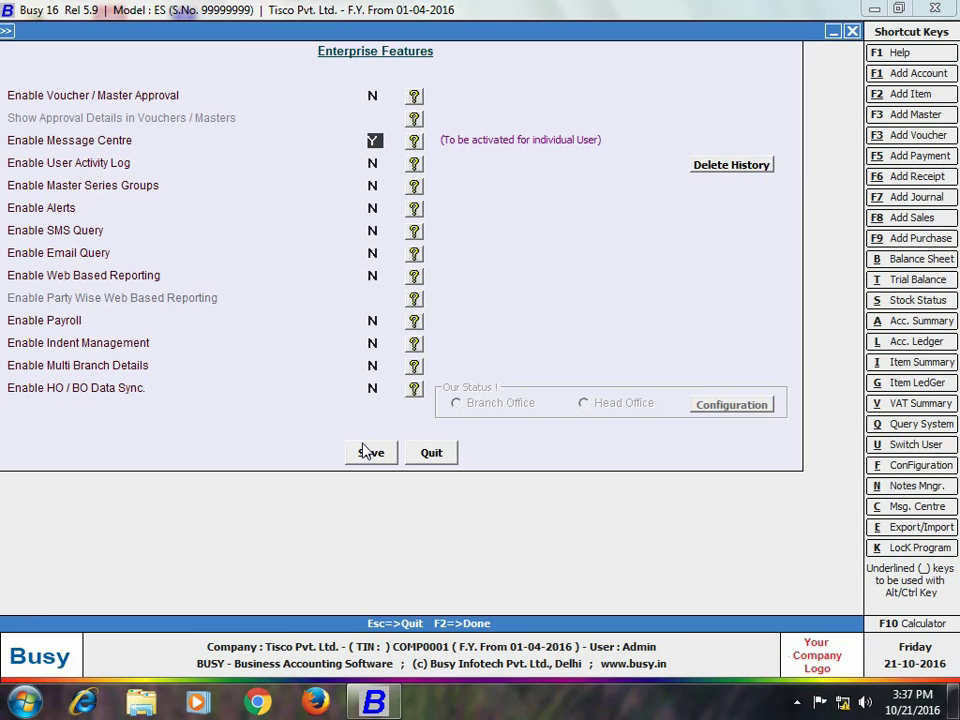
pyautogui.click(363, 451)
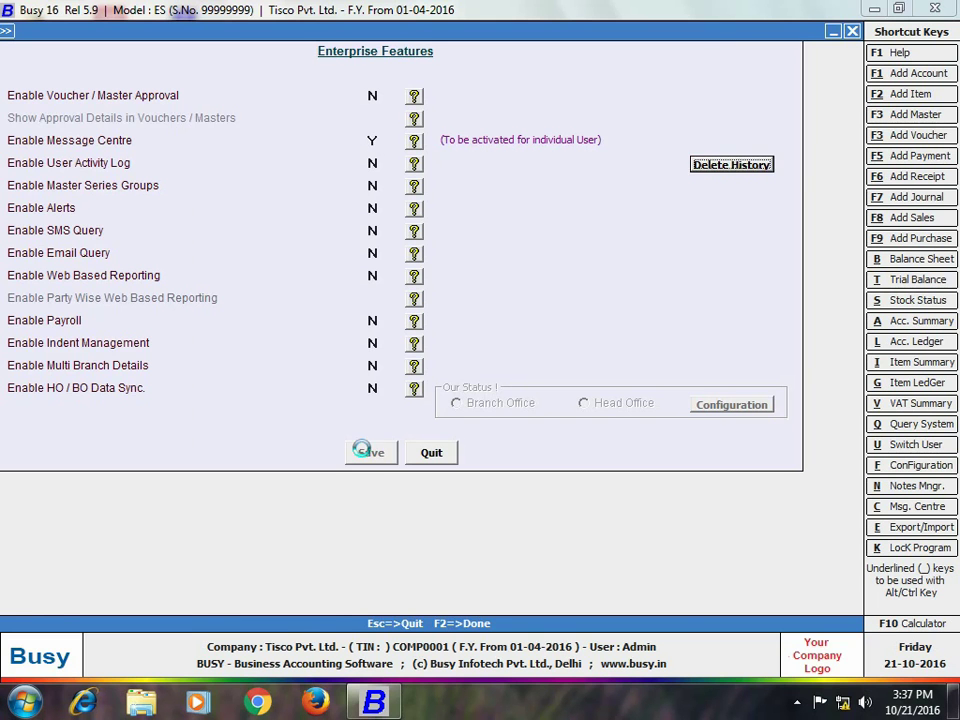
pyautogui.click(176, 579)
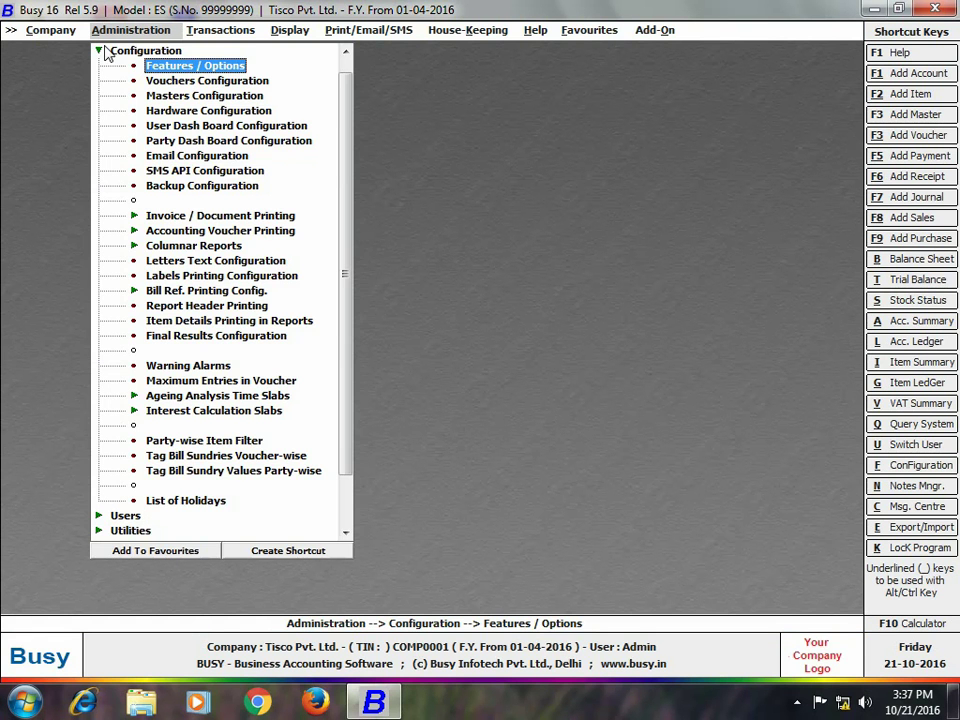
# Add a new user, entering the user name and the password twice.
pyautogui.press('Escape')
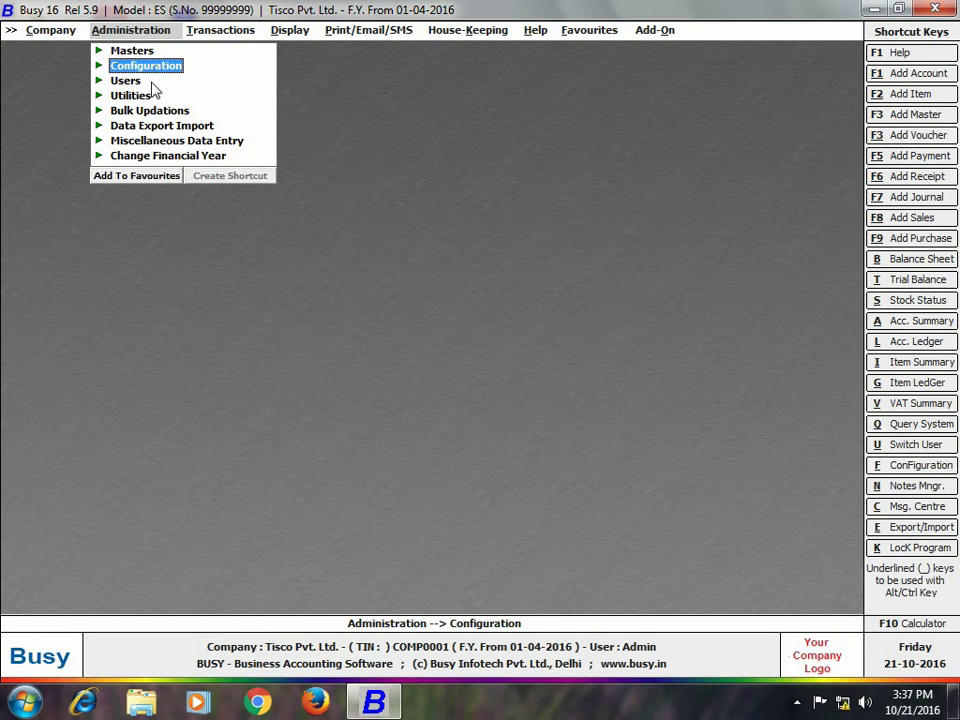
pyautogui.click(126, 81)
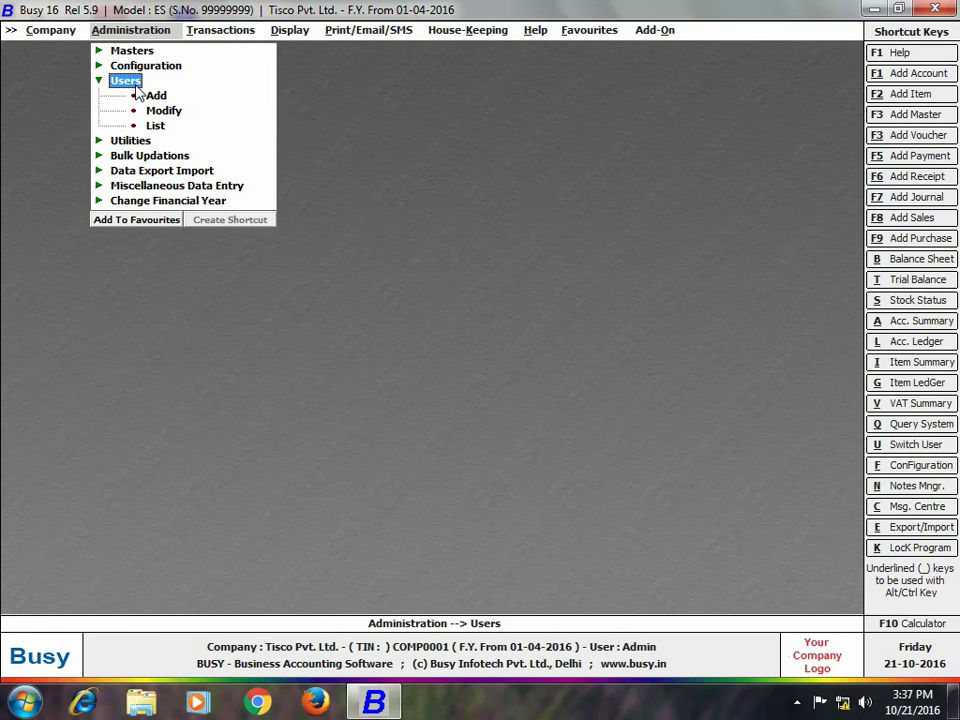
pyautogui.click(155, 95)
pyautogui.write('Shyam')
pyautogui.press('Return')
pyautogui.write('12345')
pyautogui.press('Return')
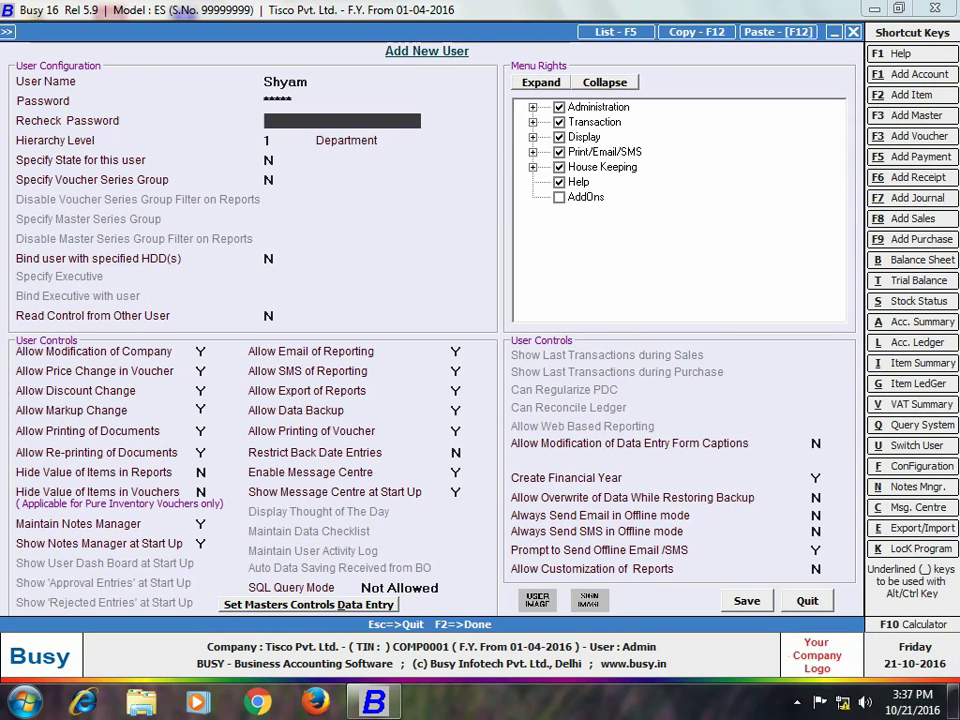
pyautogui.write('12345')
pyautogui.press('Return')
pyautogui.press('Return')
pyautogui.press('Return')
# Set the new user's Enable Message Centre option to Y and save the account.
pyautogui.click(457, 472)
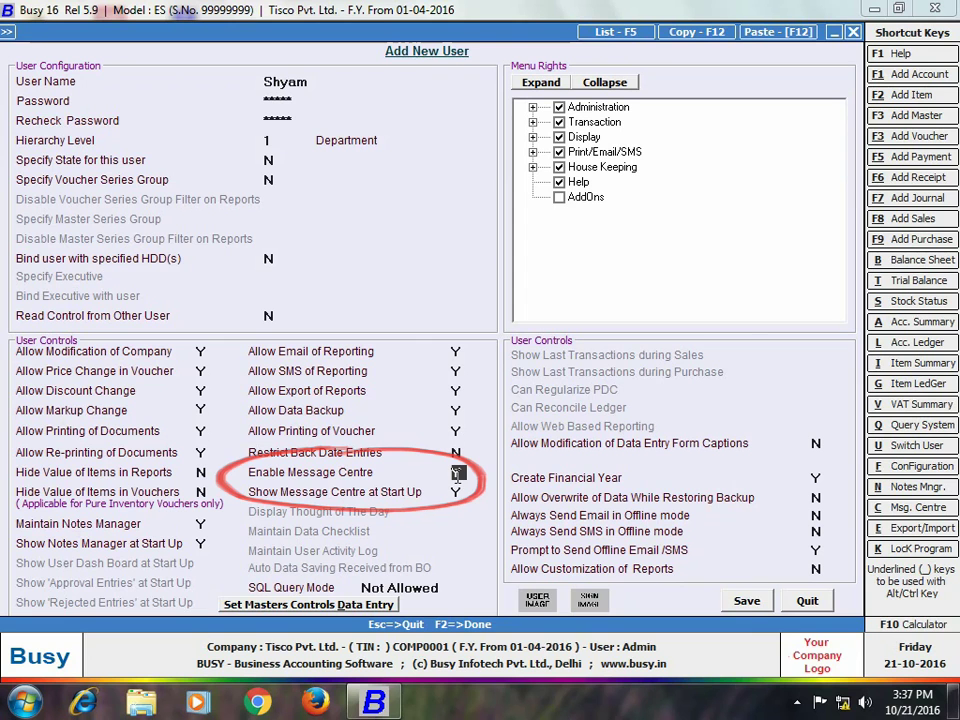
pyautogui.press('n')
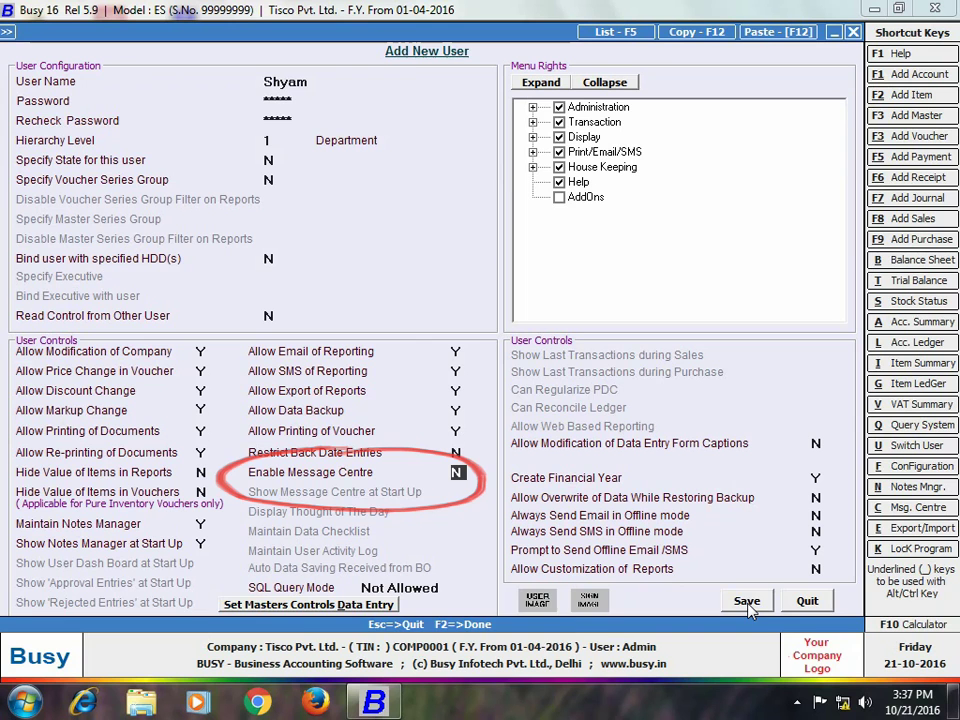
pyautogui.press('y')
pyautogui.click(747, 603)
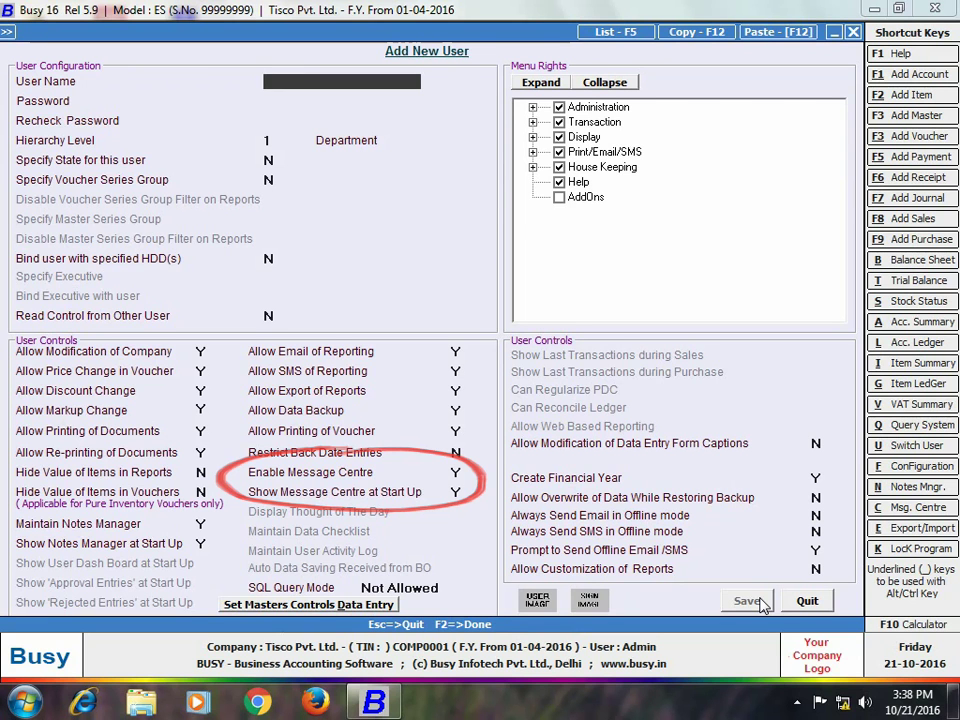
pyautogui.click(790, 604)
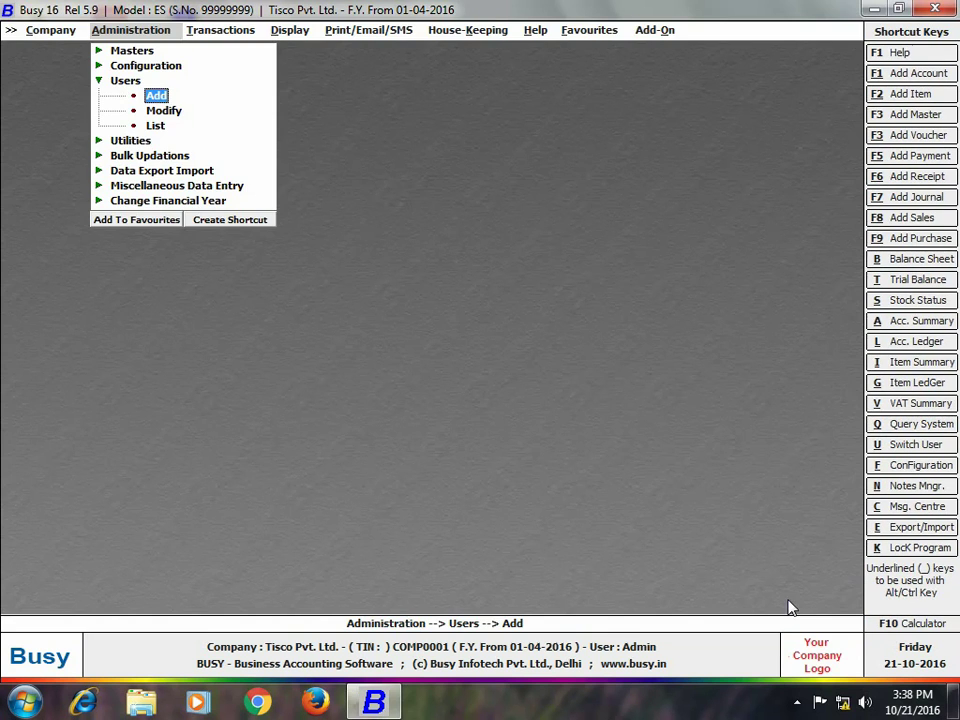
# Open the Message Centre and start a mail titled 'meeting' requesting a read acknowledgement.
pyautogui.click(118, 84)
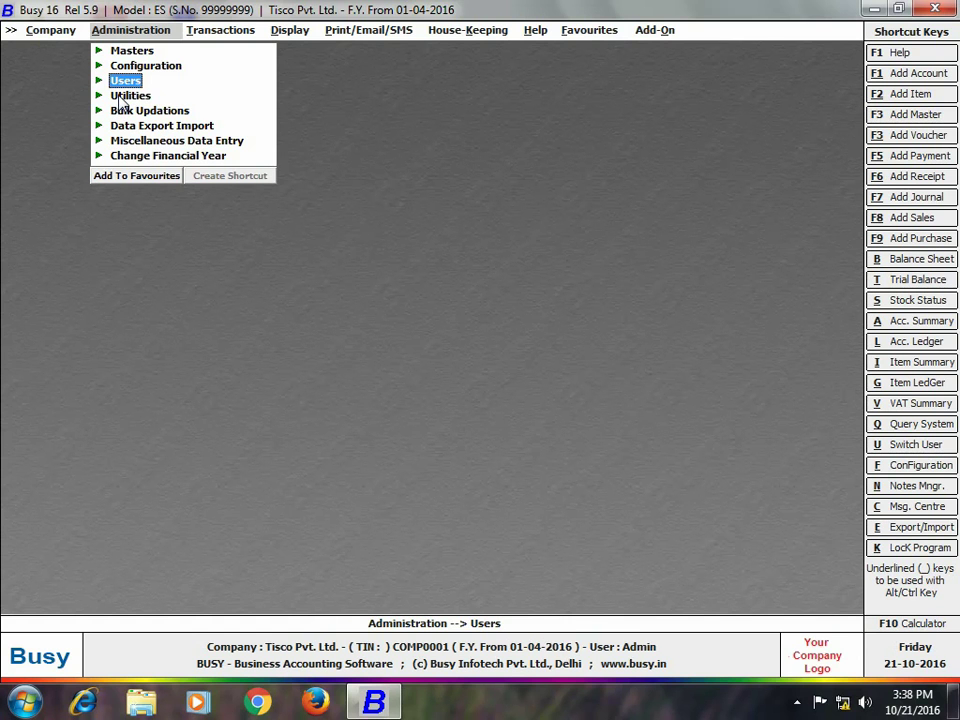
pyautogui.click(121, 97)
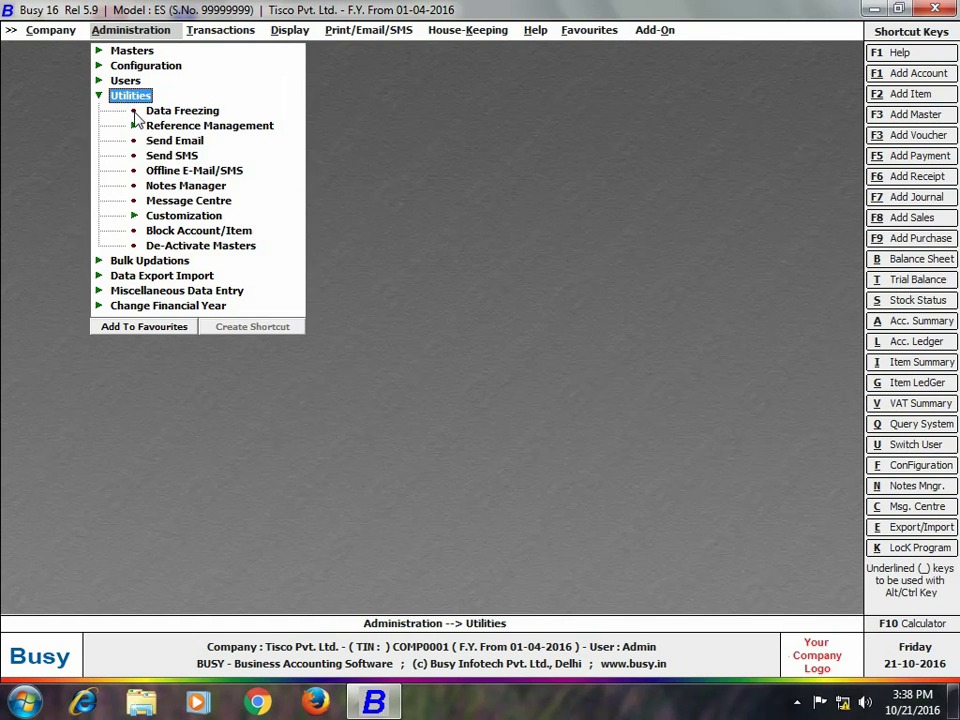
pyautogui.click(167, 202)
pyautogui.click(167, 202)
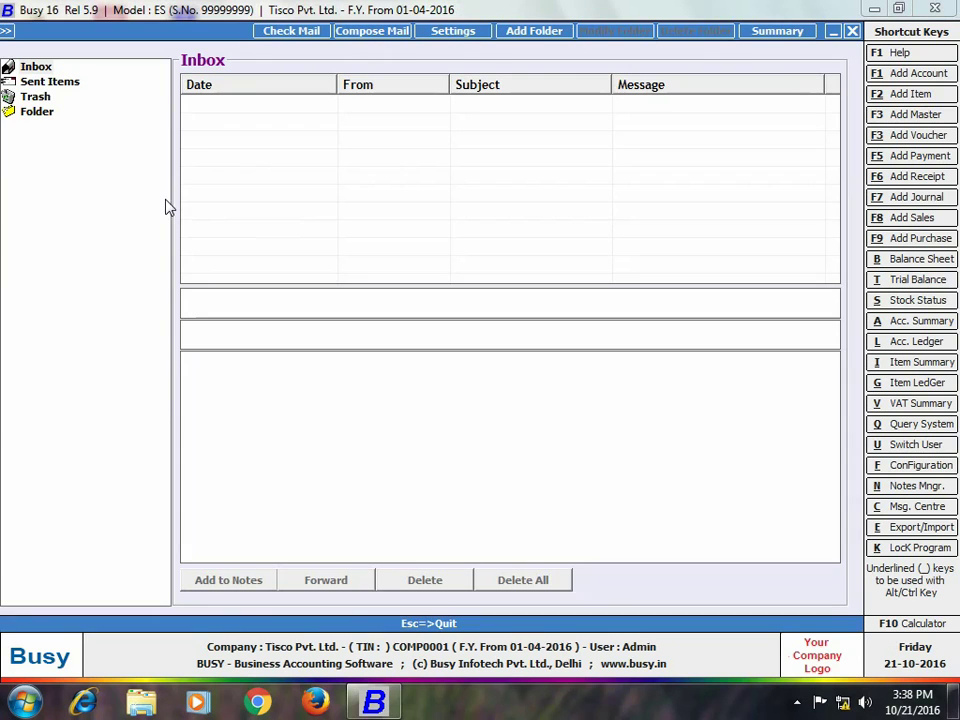
pyautogui.click(357, 38)
pyautogui.write('meeting')
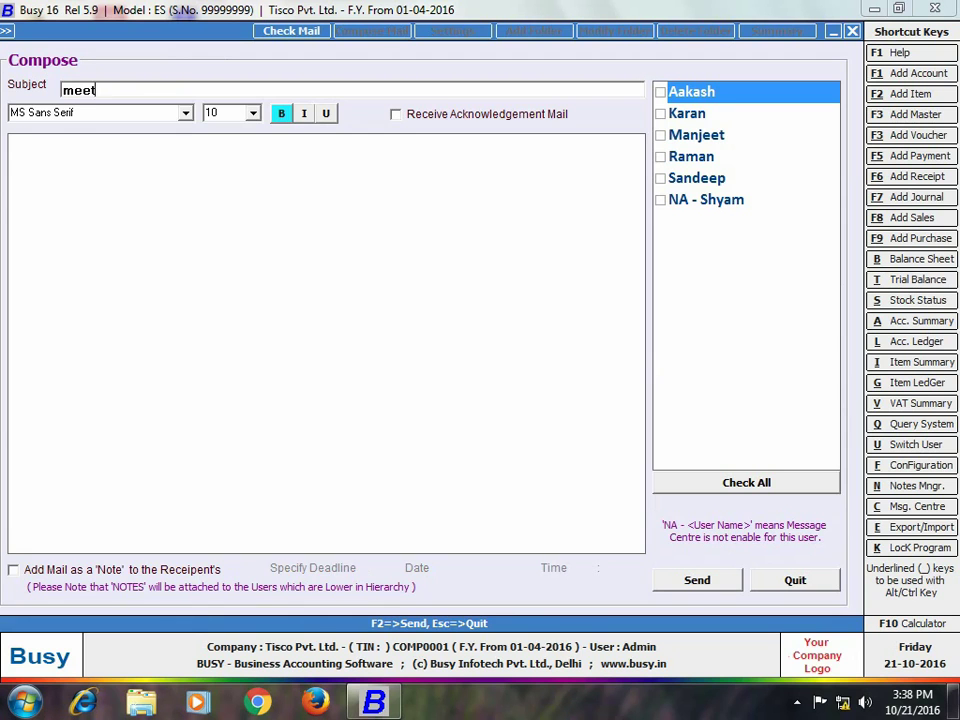
pyautogui.click(396, 115)
# Write the supplier meeting notice signed 'Regards', sender's name, 'Director', and tick the first recipient.
pyautogui.click(388, 158)
pyautogui.write('Dear Team Members,')
pyautogui.press('Return')
pyautogui.press('Return')
pyautogui.write('Thi')
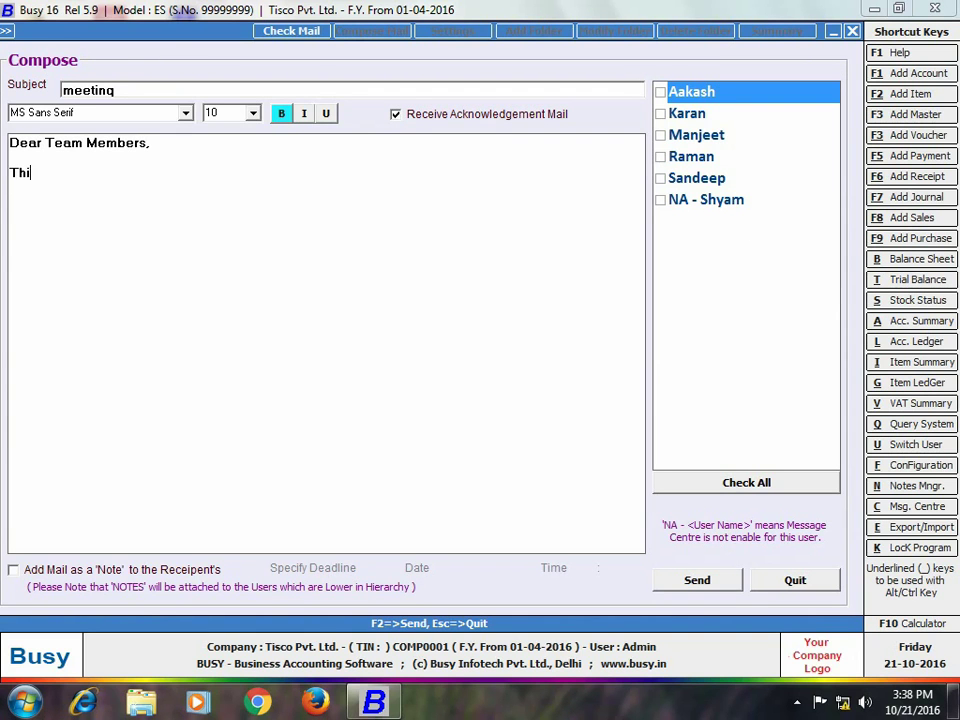
pyautogui.write('s is to inform all o')
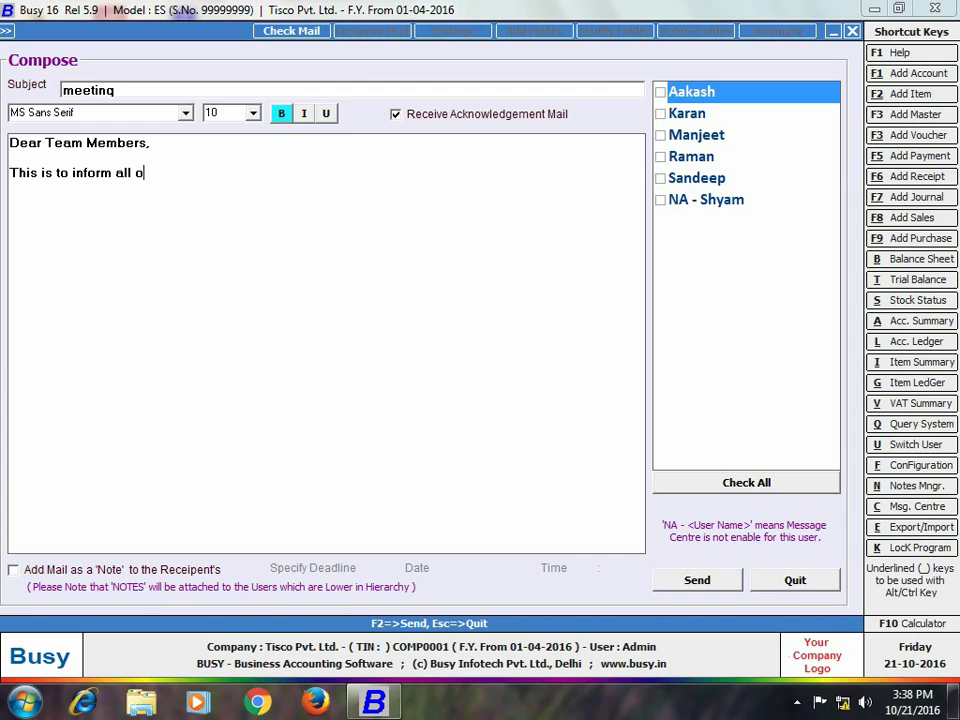
pyautogui.write('f you that tomorrow t')
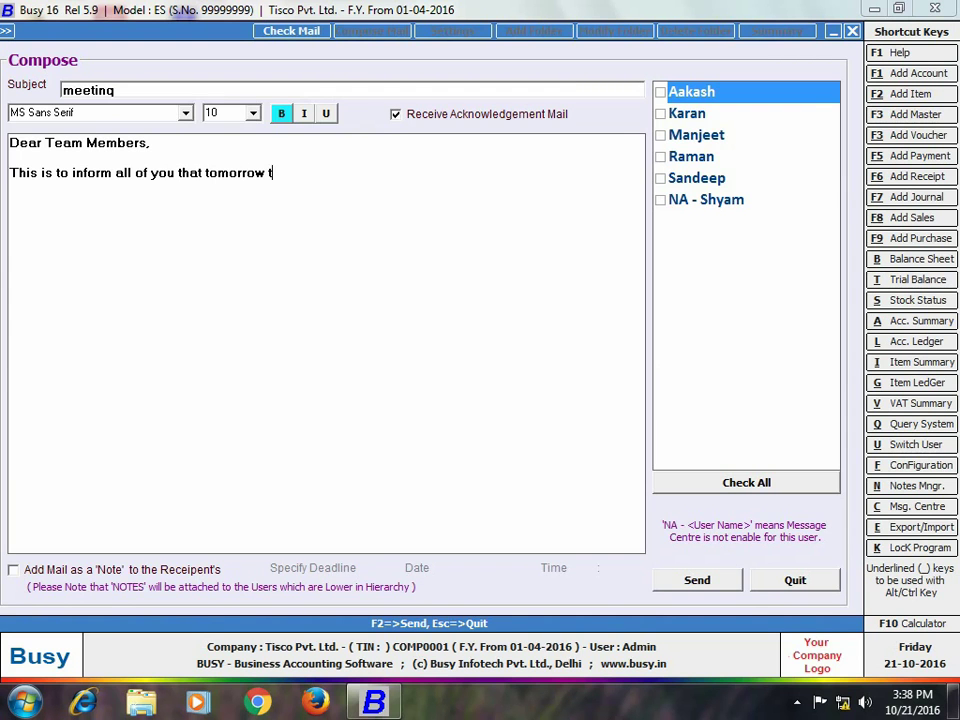
pyautogui.write('here will be a meeti')
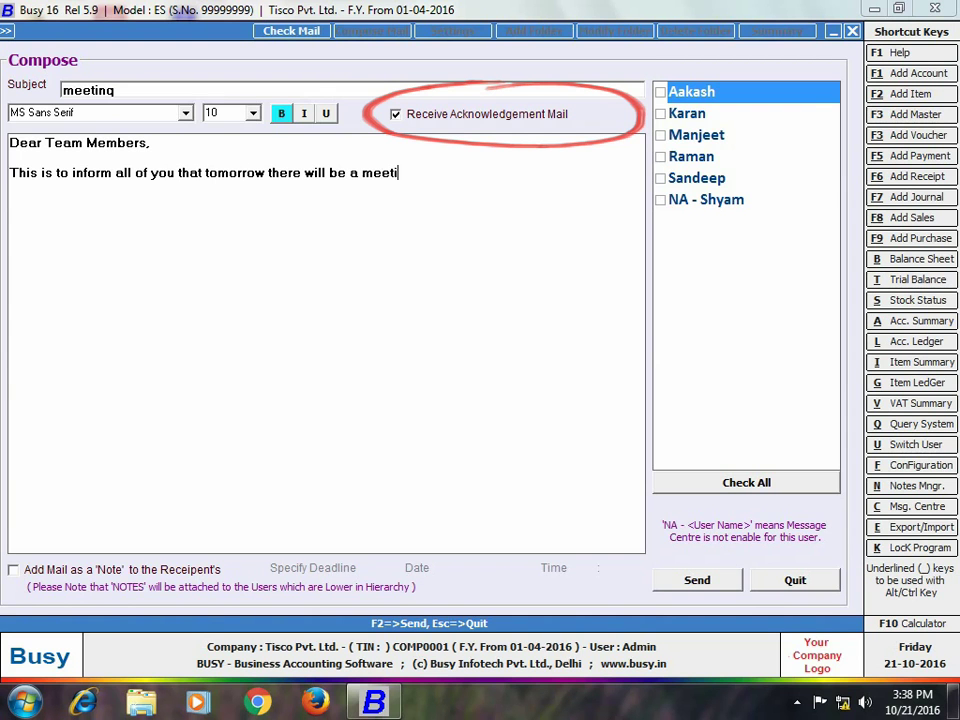
pyautogui.write('ng with suppliers at 4')
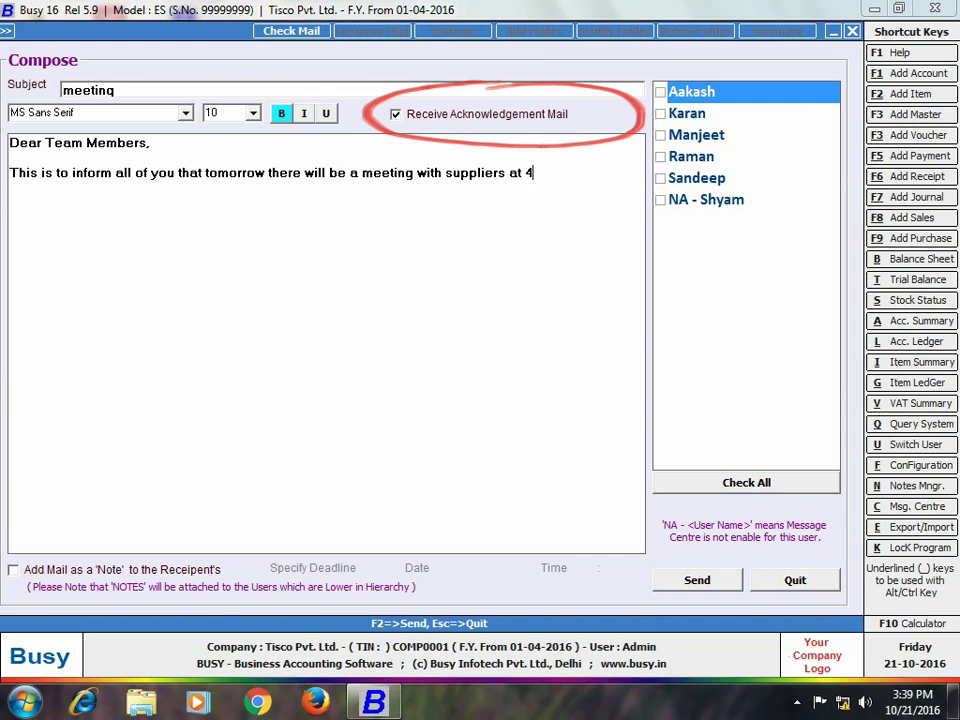
pyautogui.write(':00 p.m. in conferen')
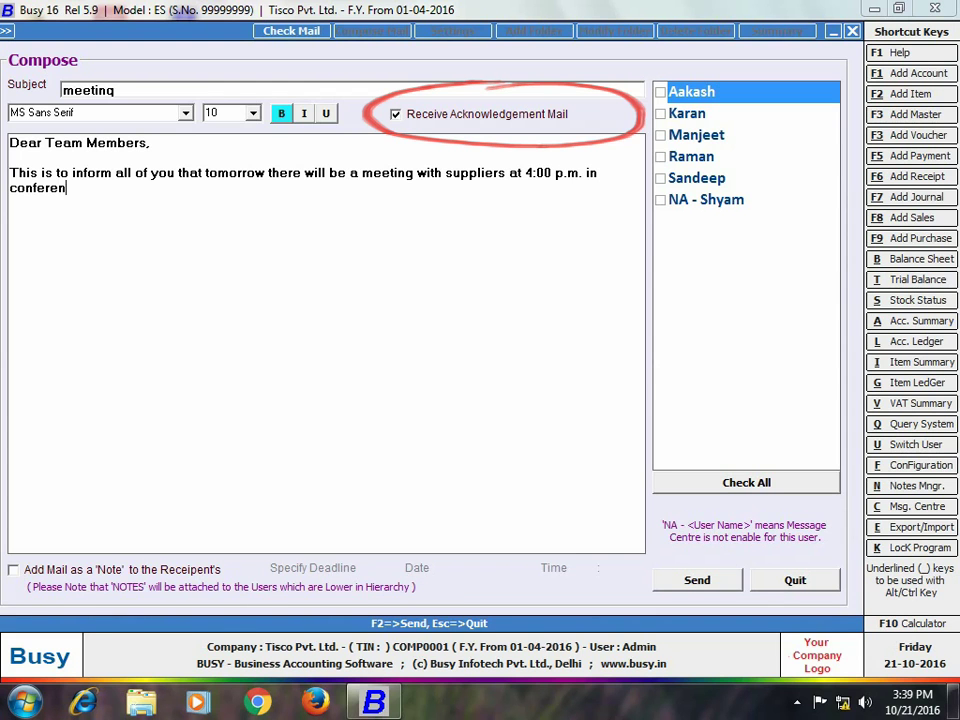
pyautogui.write('ce room. All of you')
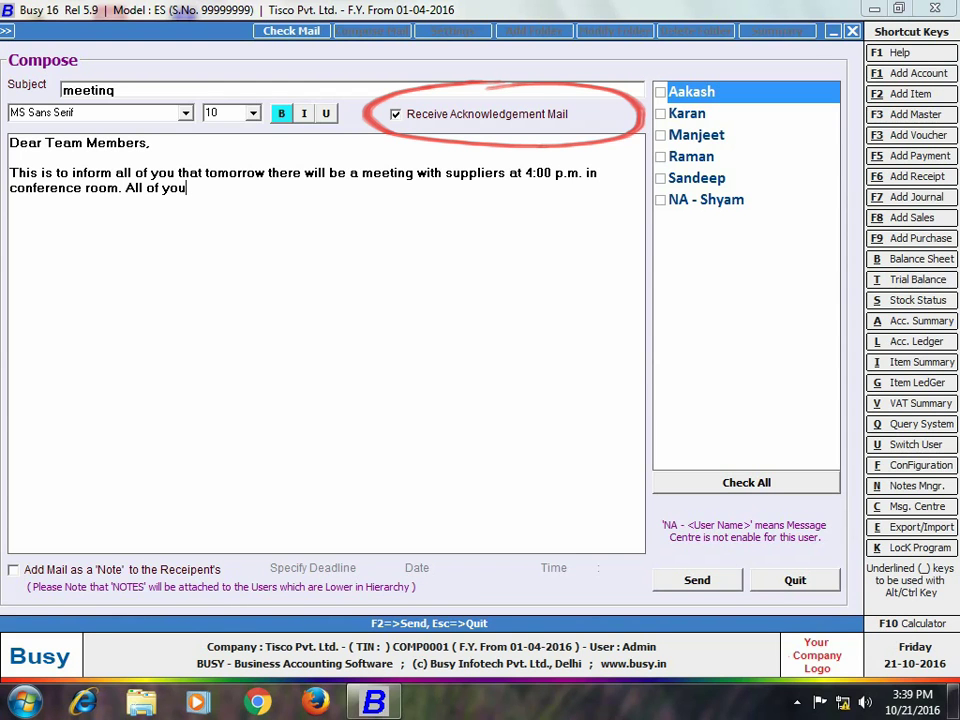
pyautogui.write(' must be present there.')
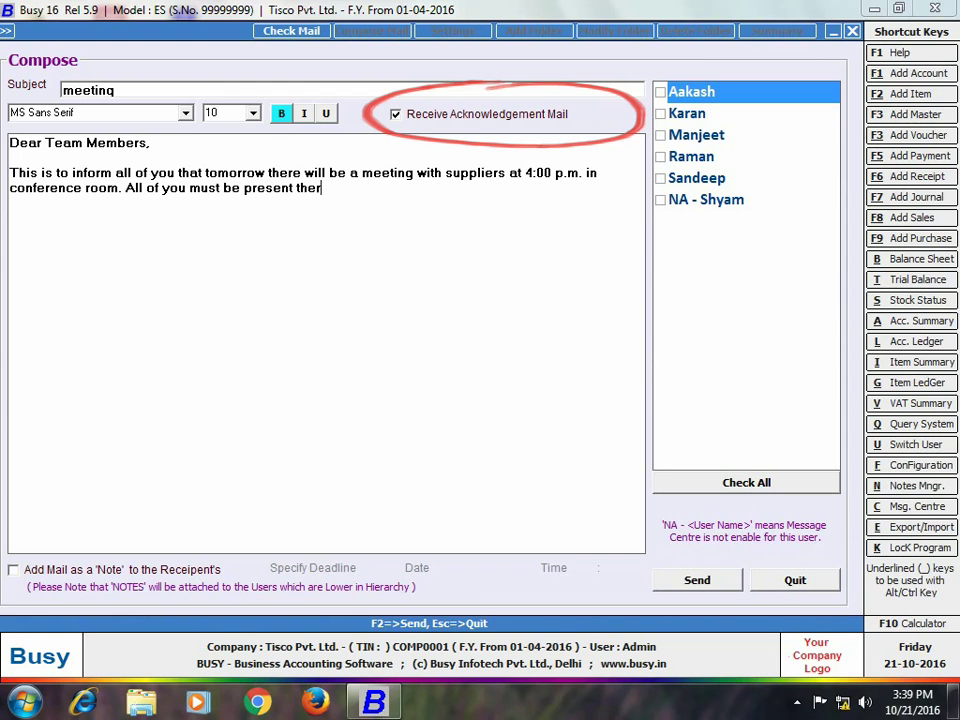
pyautogui.press('Return')
pyautogui.press('Return')
pyautogui.write('Regards')
pyautogui.press('Return')
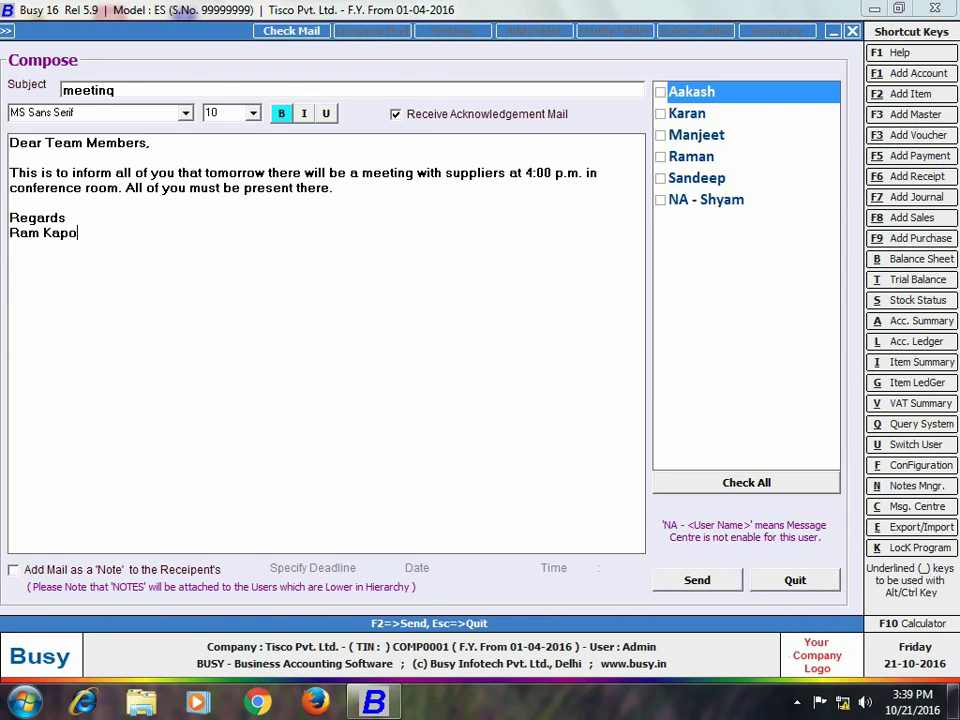
pyautogui.press('Return')
pyautogui.write('Director')
pyautogui.click(660, 91)
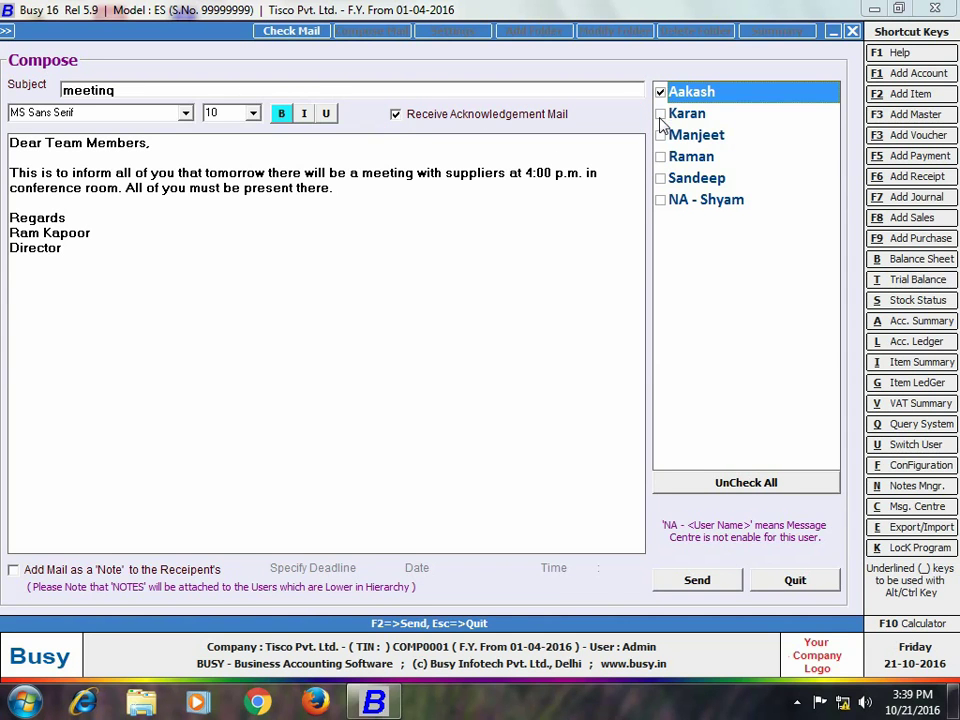
# Tick the second, third and fifth users as recipients, leaving Add Mail as a Note unticked.
pyautogui.click(660, 113)
pyautogui.click(660, 135)
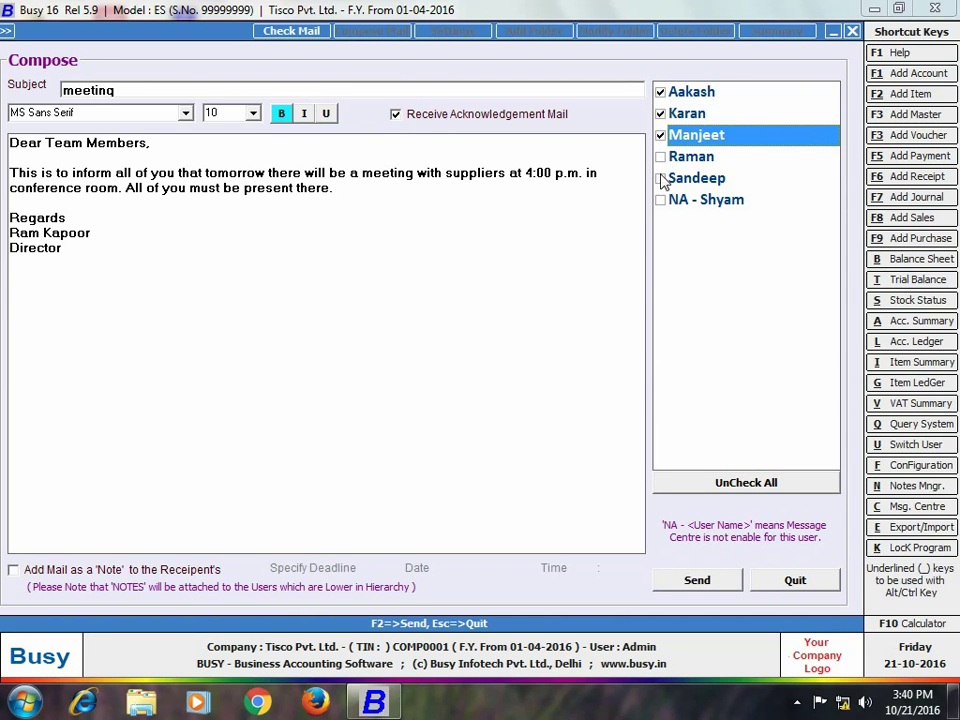
pyautogui.click(660, 178)
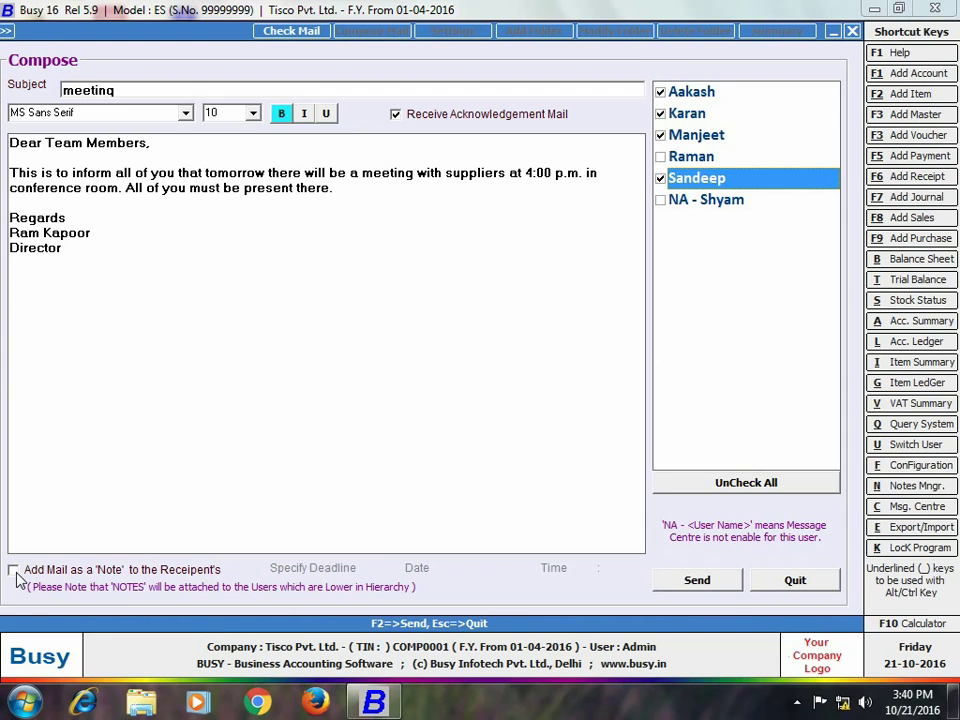
pyautogui.click(13, 570)
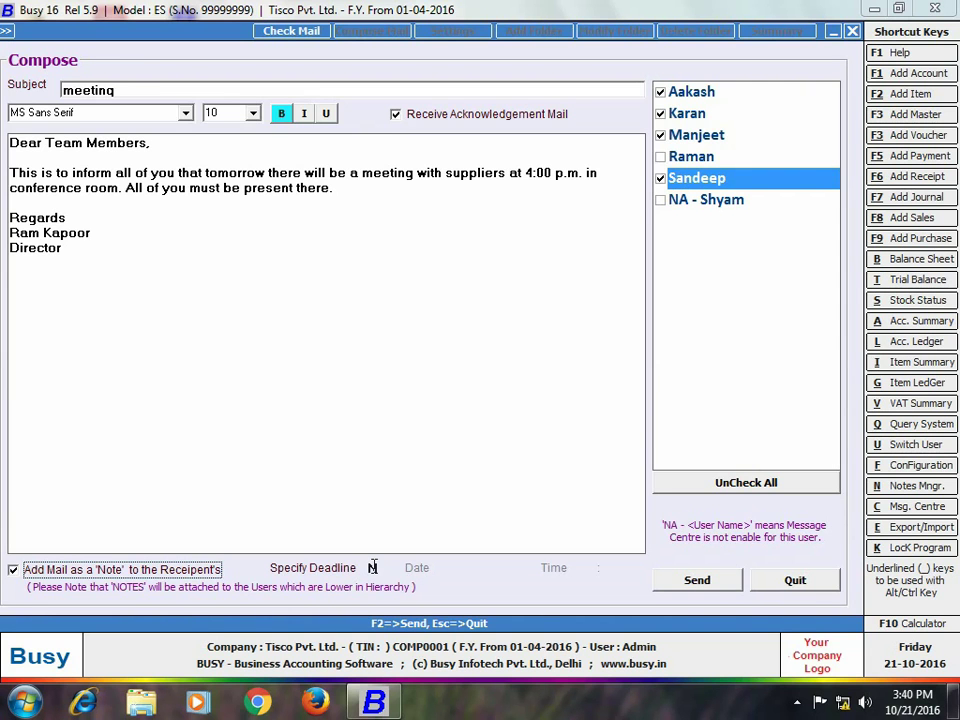
pyautogui.click(373, 567)
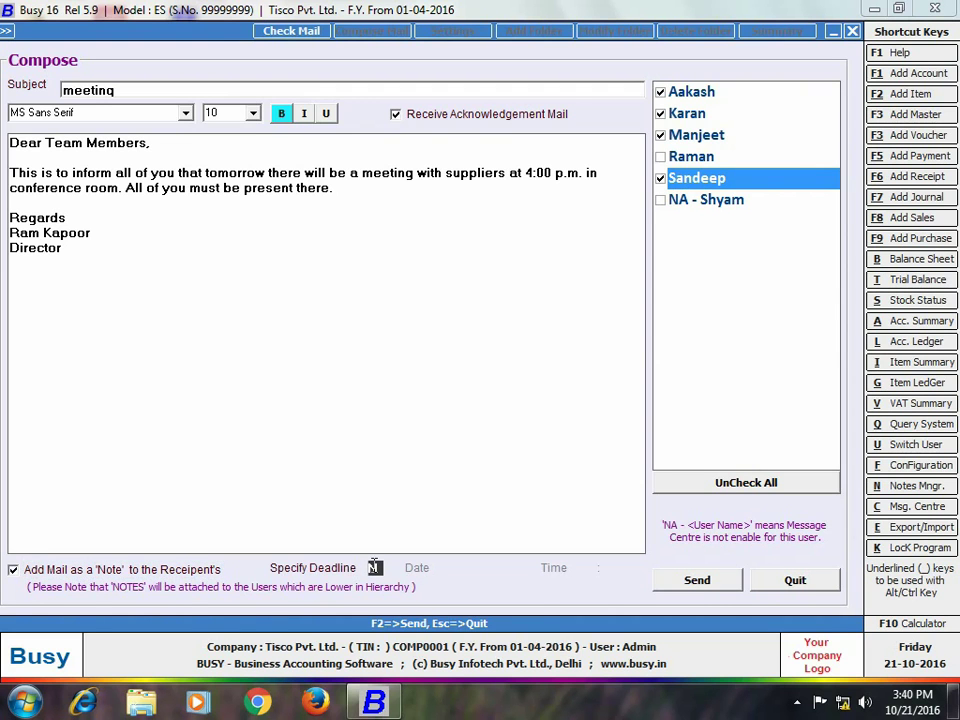
pyautogui.write('Y')
pyautogui.click(13, 570)
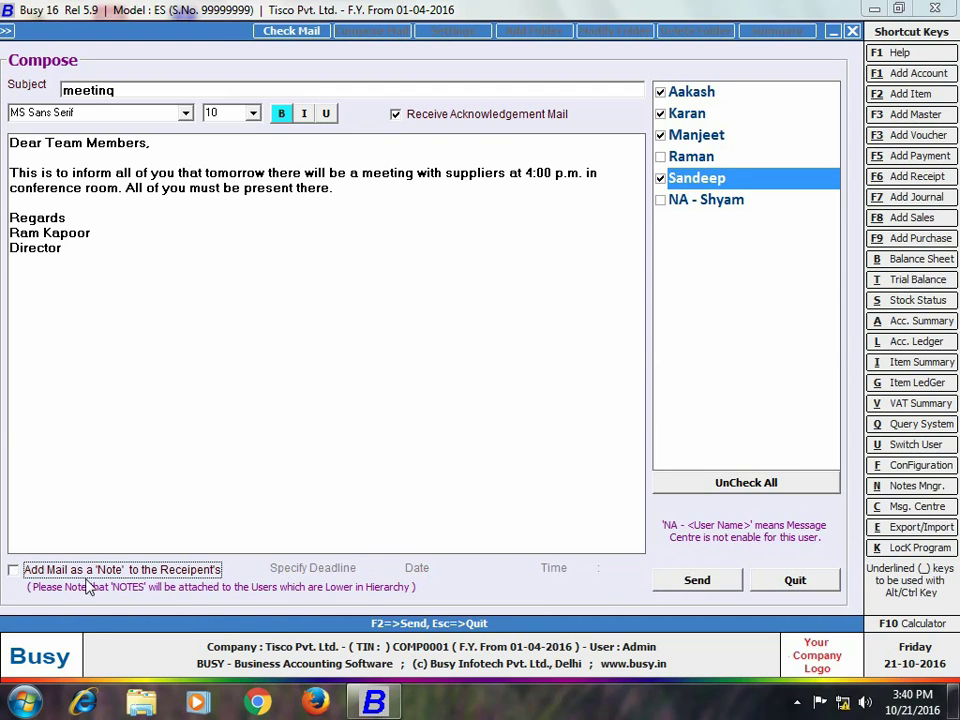
# Send the meeting mail, exit the Message Centre, and close the current company.
pyautogui.click(696, 582)
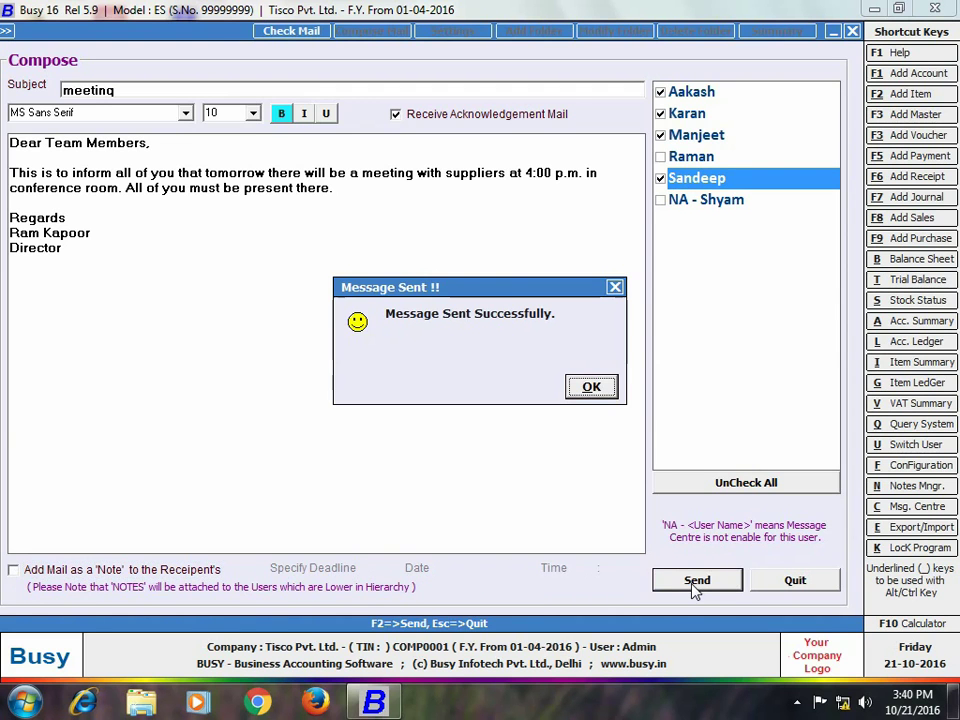
pyautogui.click(615, 391)
pyautogui.click(796, 582)
pyautogui.press('Escape')
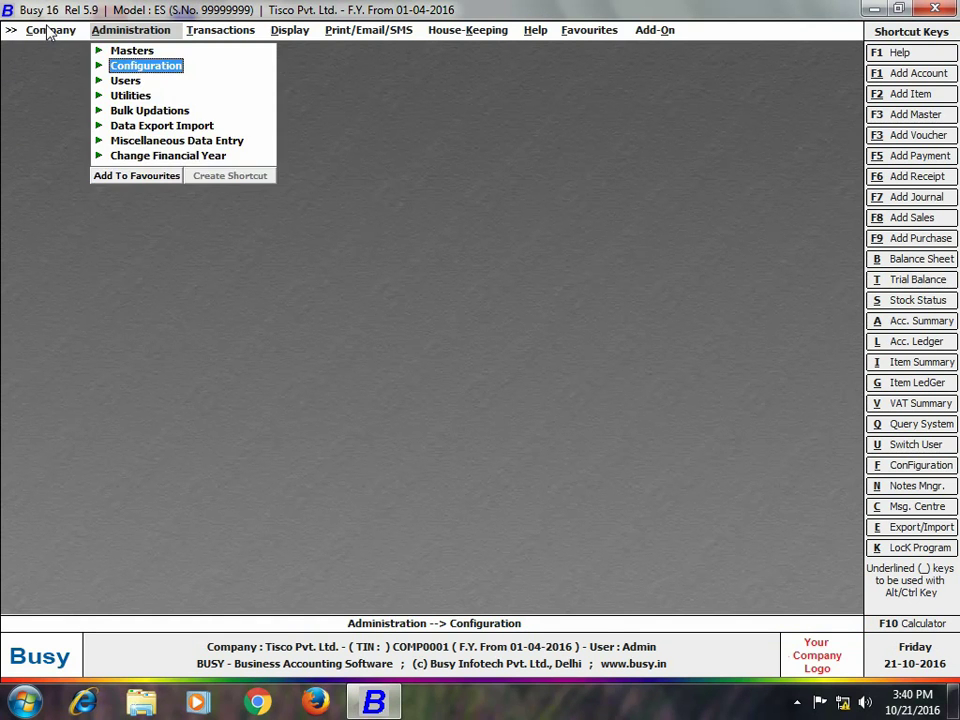
pyautogui.click(48, 31)
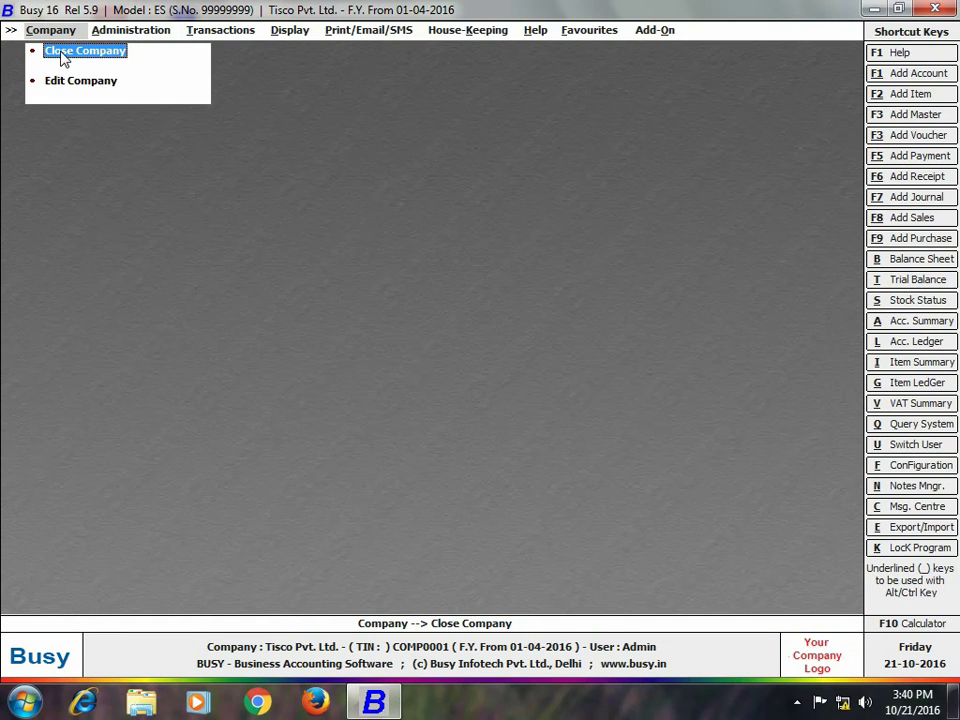
pyautogui.click(58, 50)
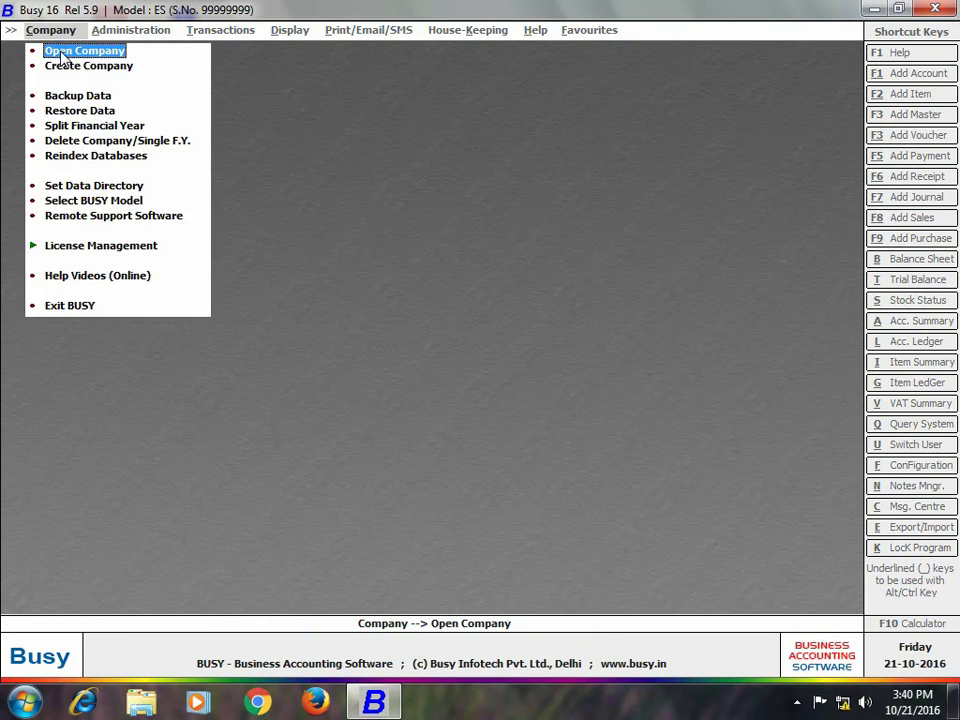
# Open Tisco Pvt. Ltd. with the team member's user name and password.
pyautogui.click(58, 50)
pyautogui.click(263, 464)
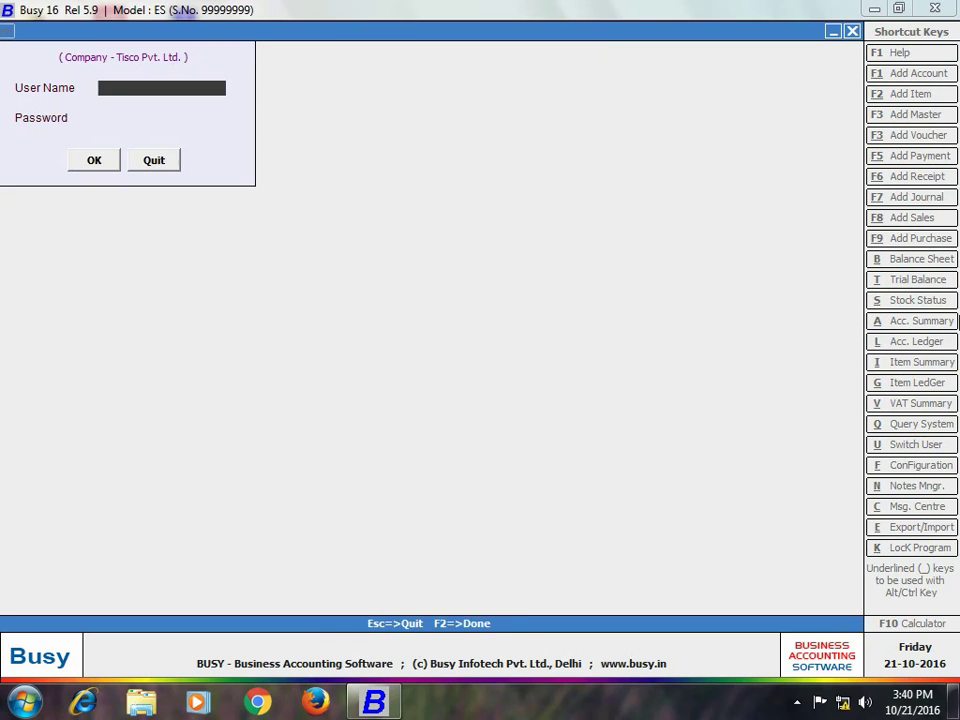
pyautogui.write('Karan')
pyautogui.press('Return')
pyautogui.write('*****')
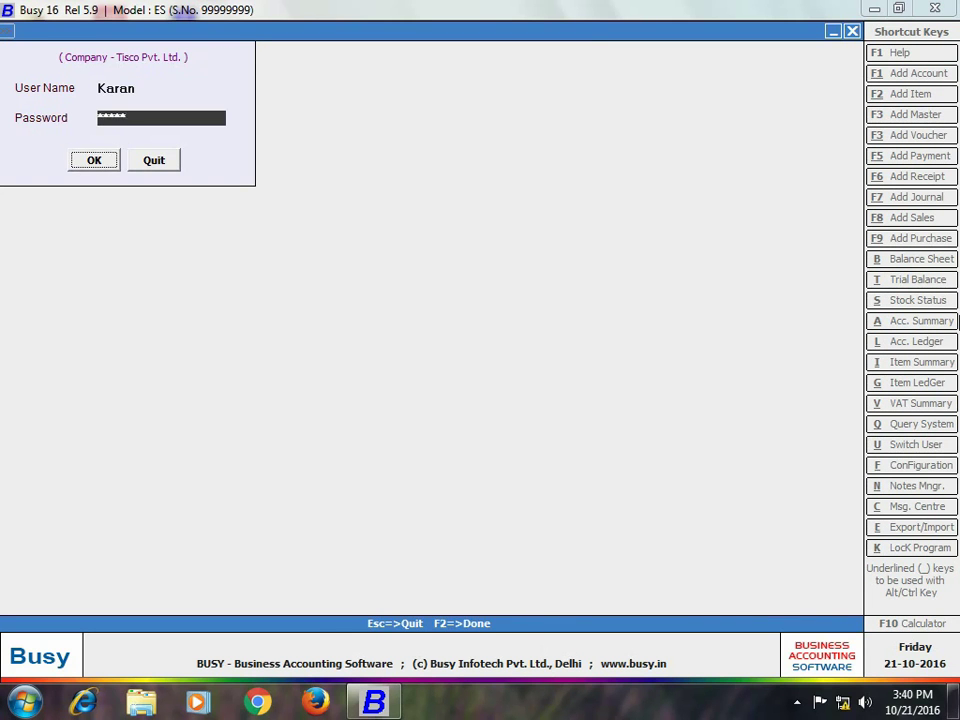
pyautogui.press('Return')
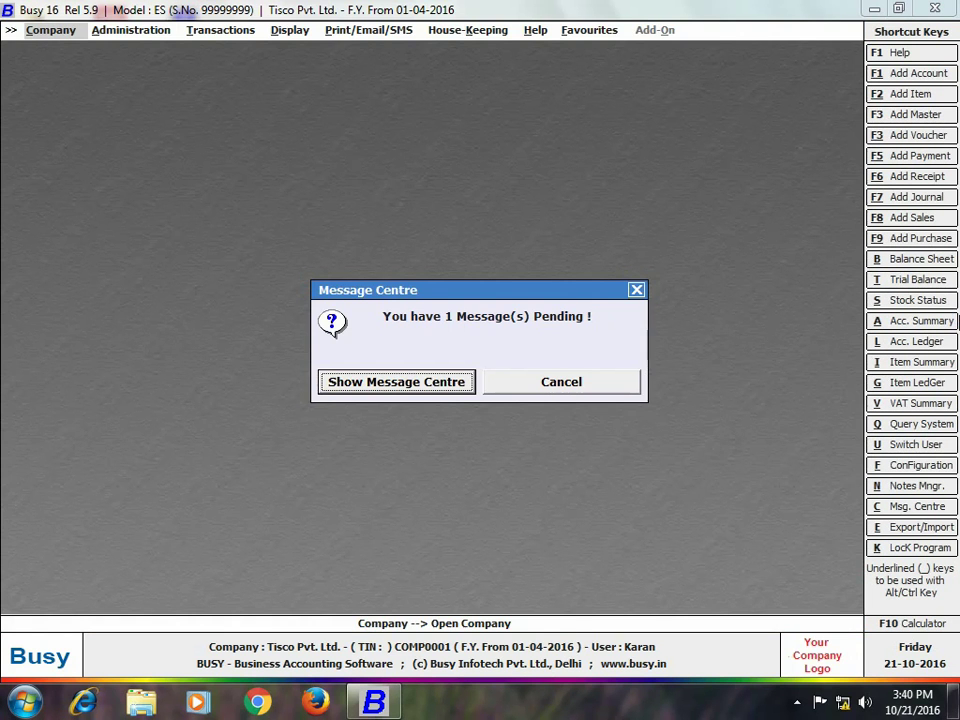
# Read the pending meeting mail, abandon a forward, and open the Message Centre settings.
pyautogui.click(408, 393)
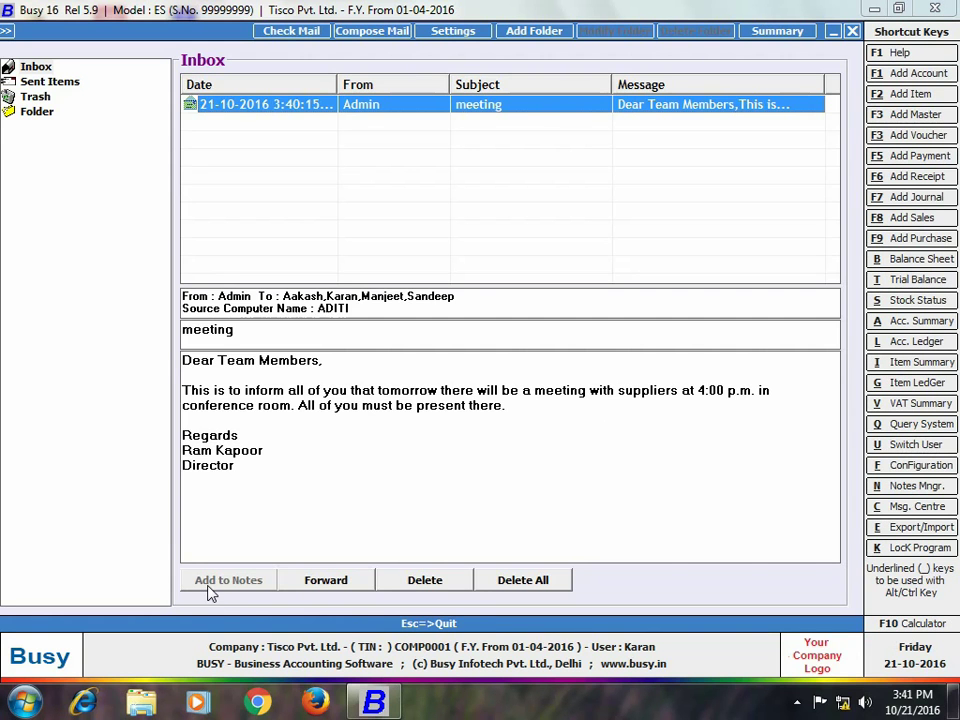
pyautogui.click(314, 587)
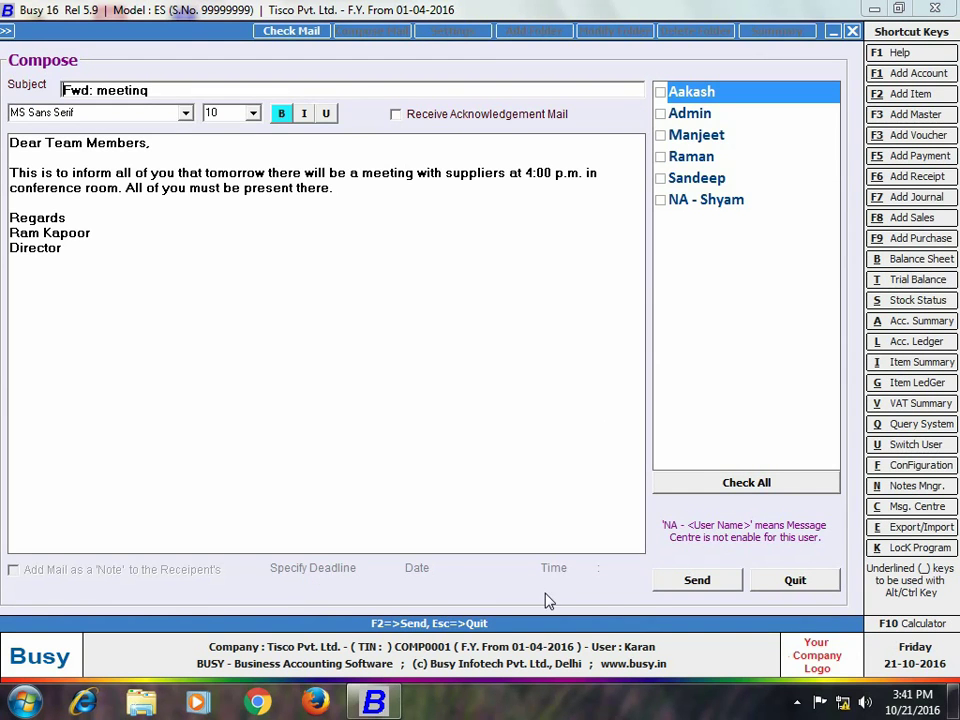
pyautogui.click(792, 581)
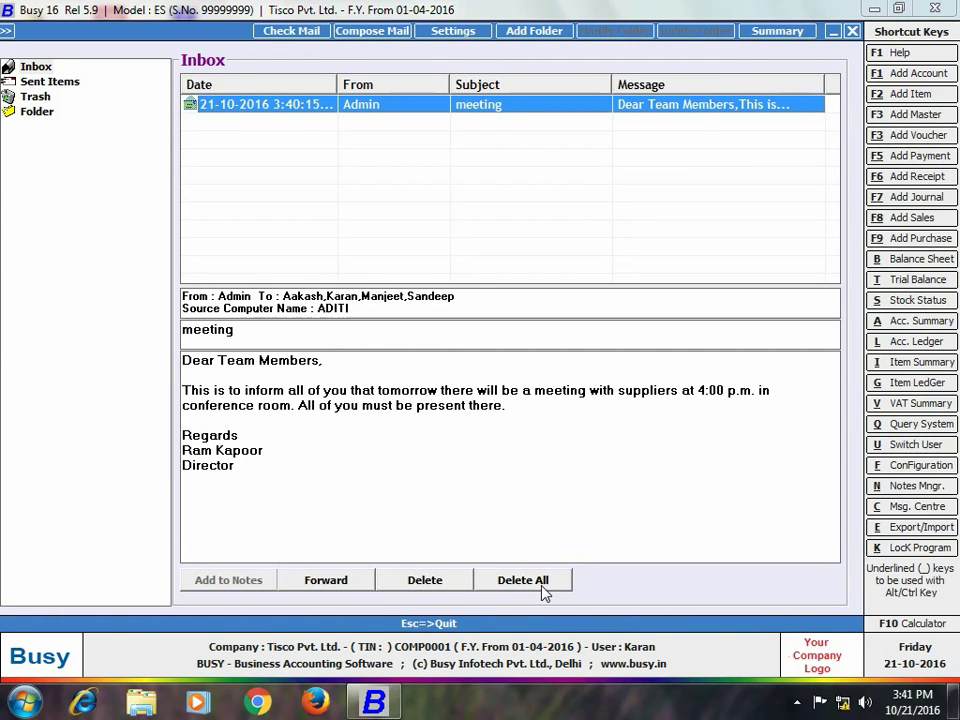
pyautogui.click(466, 32)
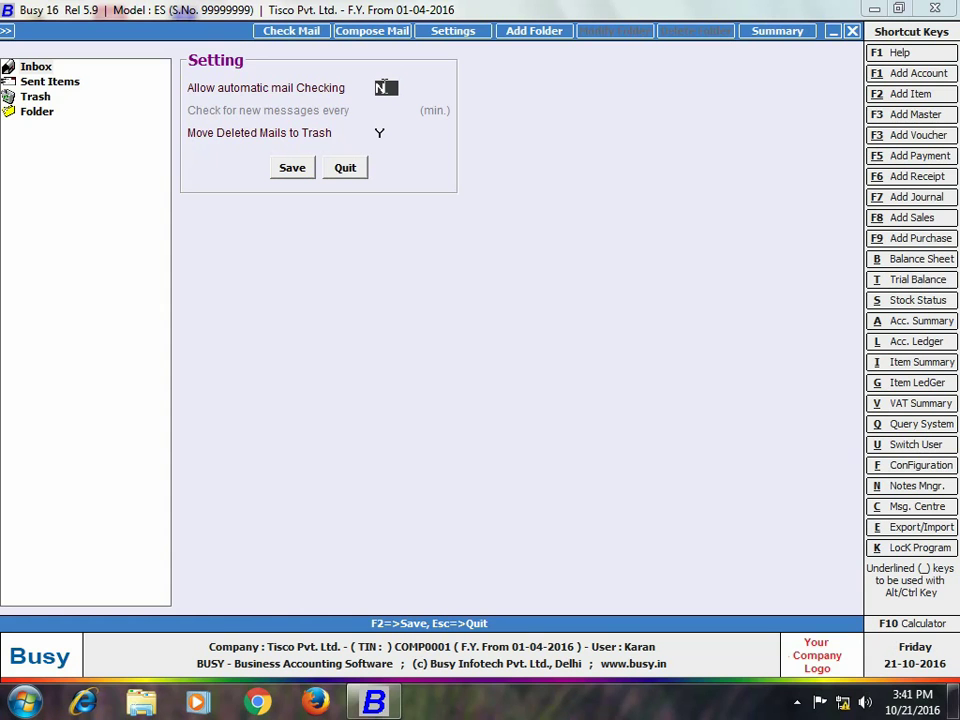
# Save automatic mail checking as Y, create a 'Director' folder, and move the meeting mail into it.
pyautogui.write('Y')
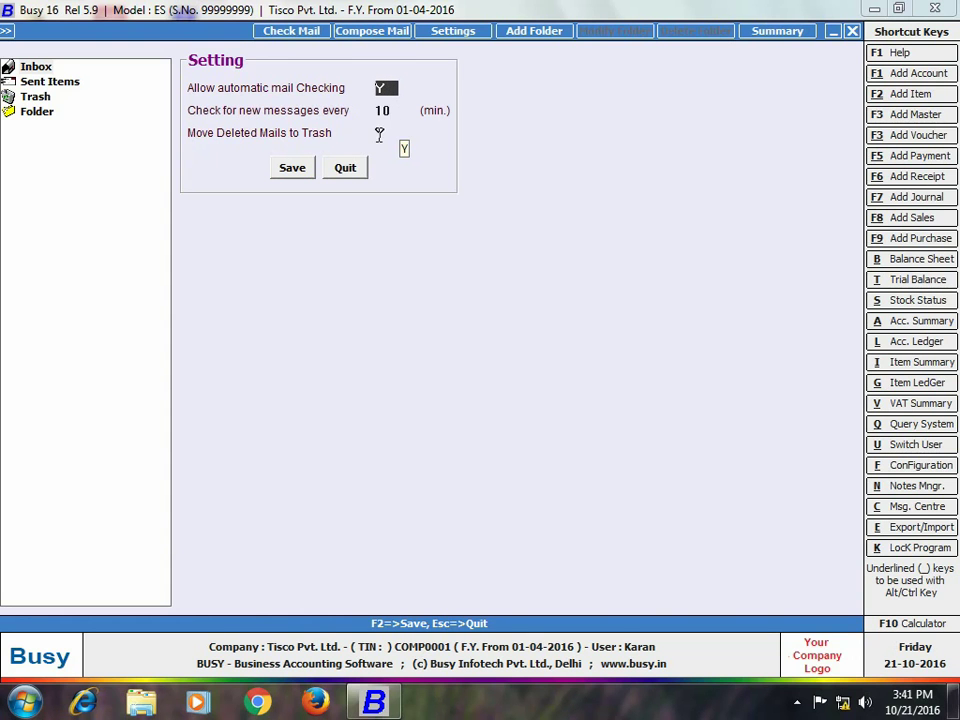
pyautogui.click(292, 168)
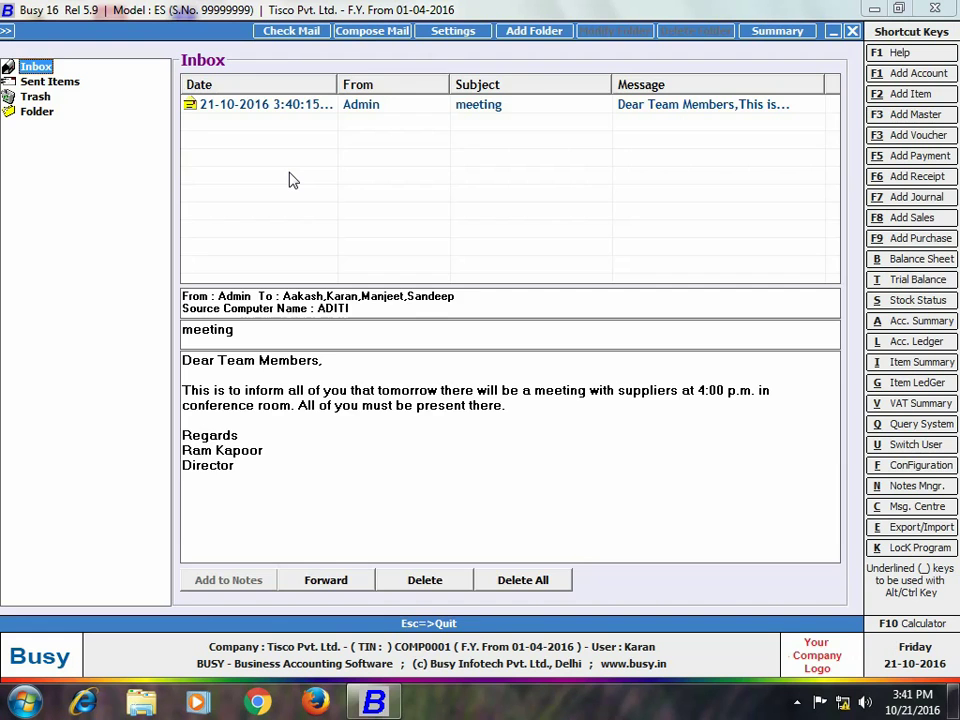
pyautogui.click(526, 31)
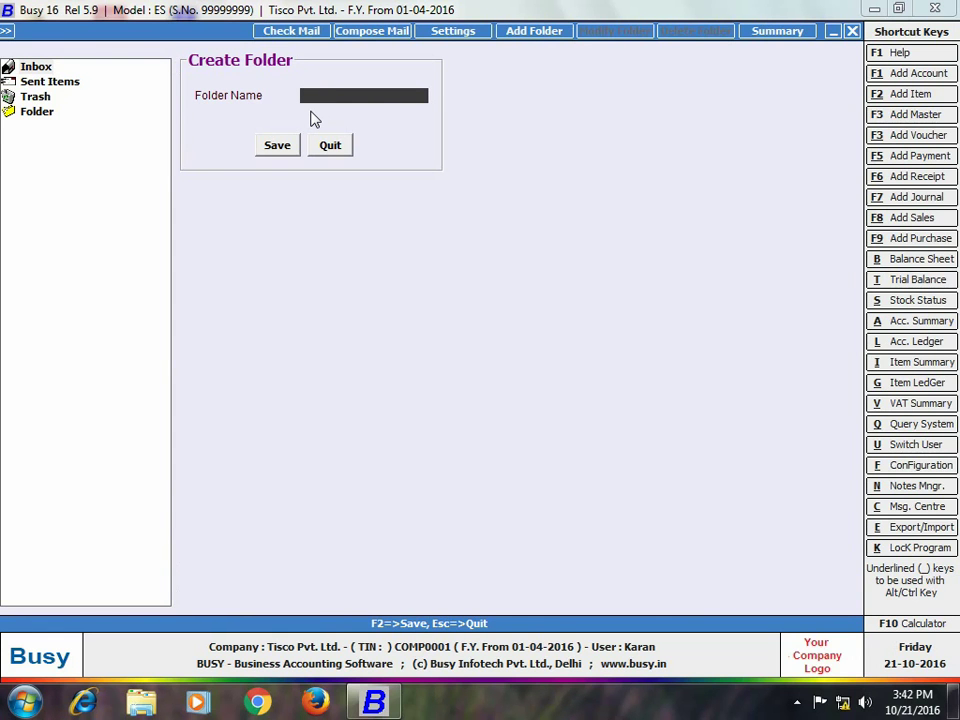
pyautogui.write('Director')
pyautogui.press('Return')
pyautogui.press('Return')
pyautogui.click(36, 66)
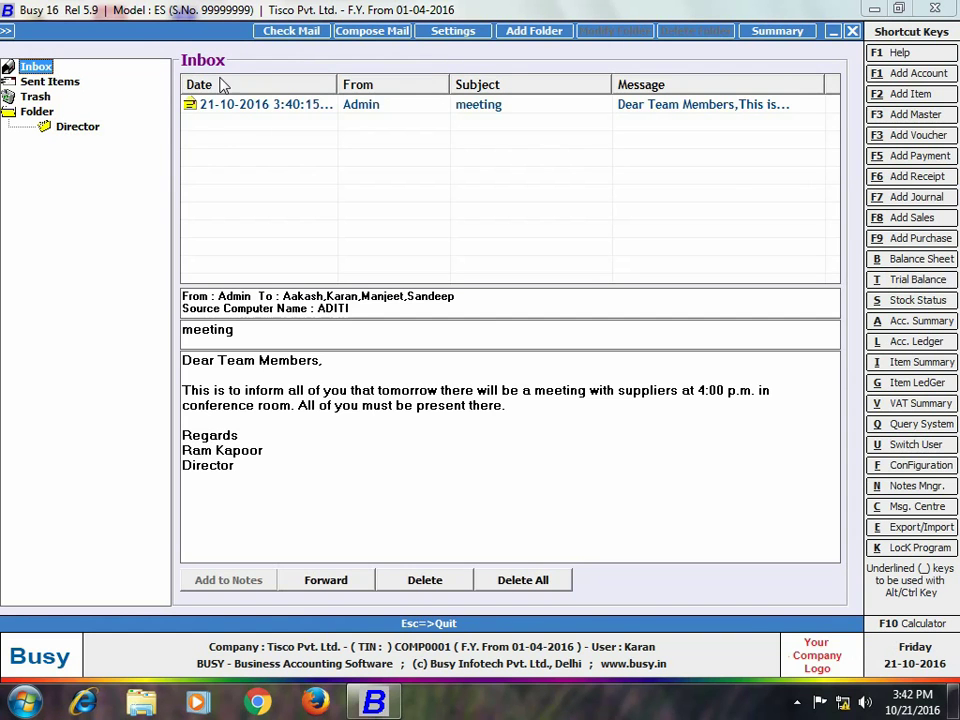
pyautogui.click(193, 106)
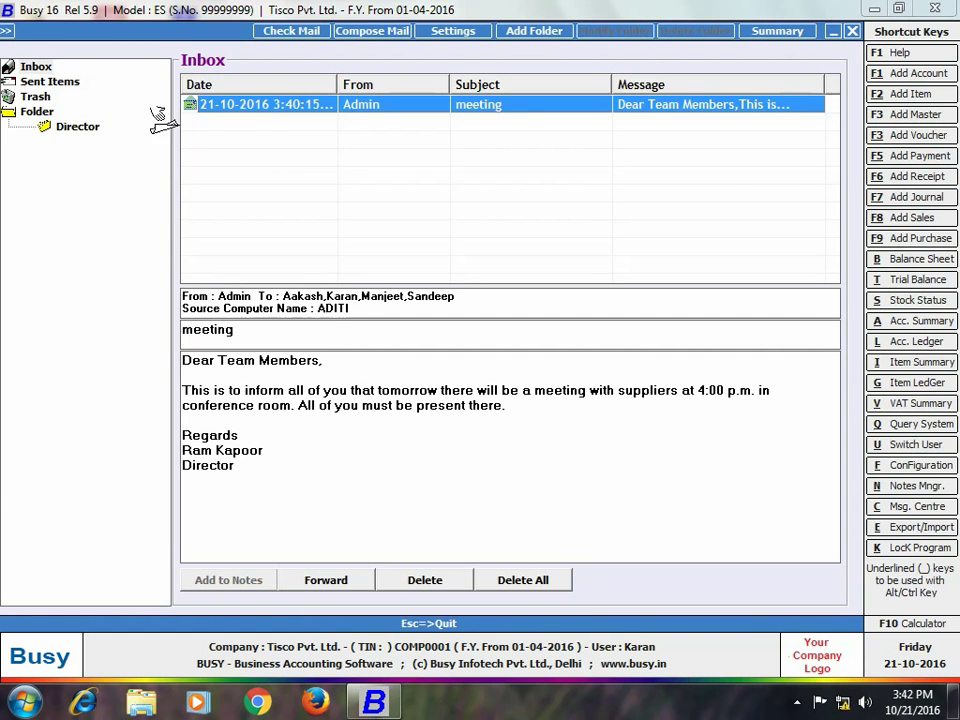
pyautogui.click(75, 126)
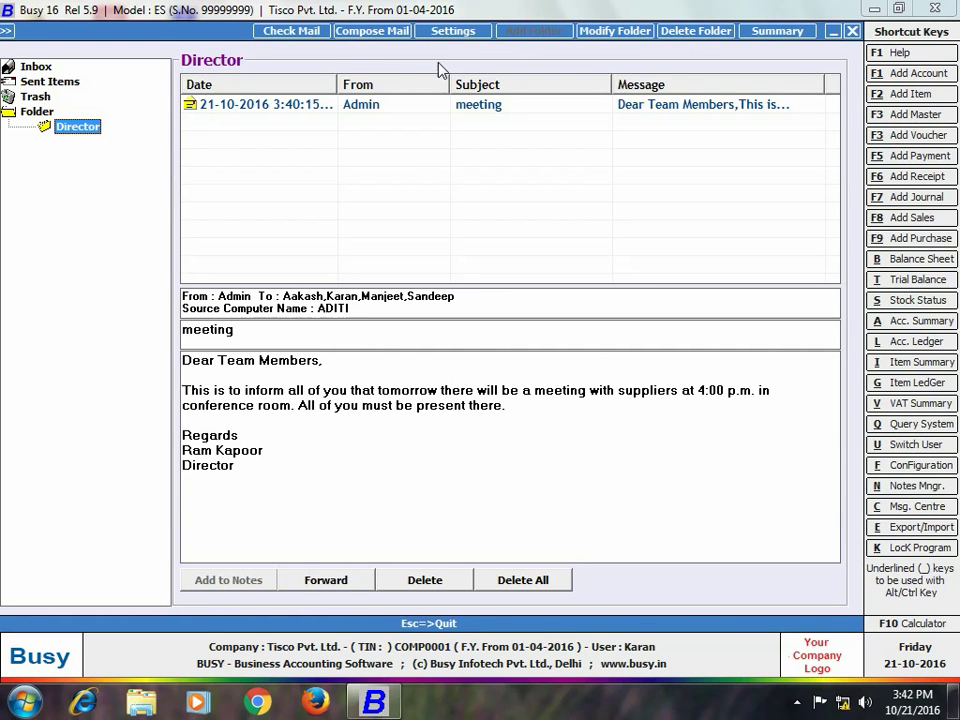
# Cancel deleting the Director folder and view the folder summary showing one message.
pyautogui.click(628, 33)
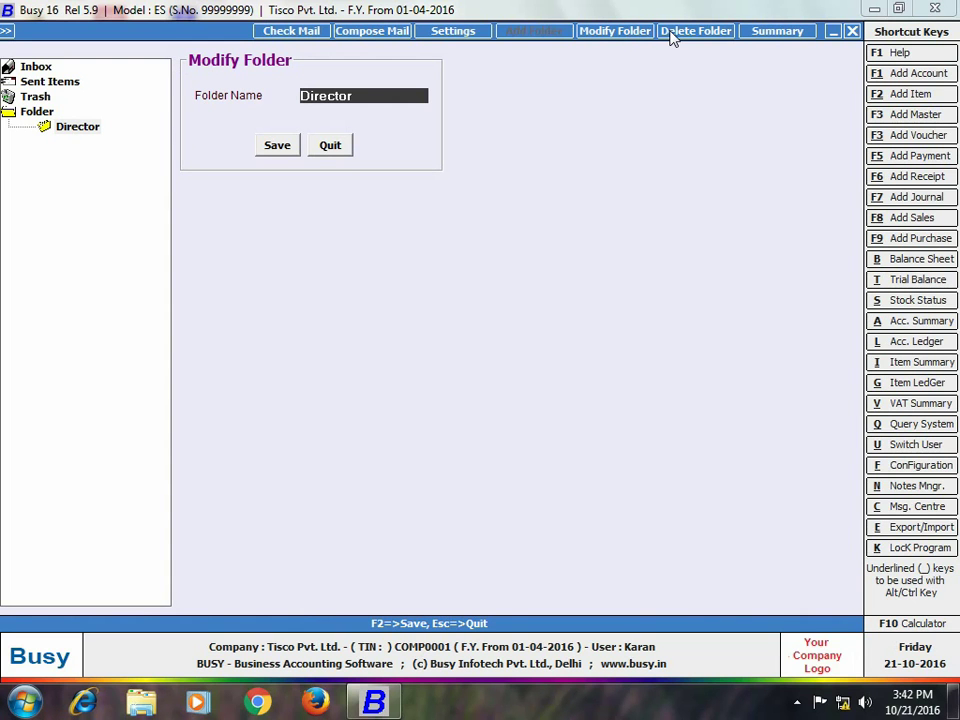
pyautogui.click(671, 36)
pyautogui.click(576, 392)
pyautogui.click(790, 31)
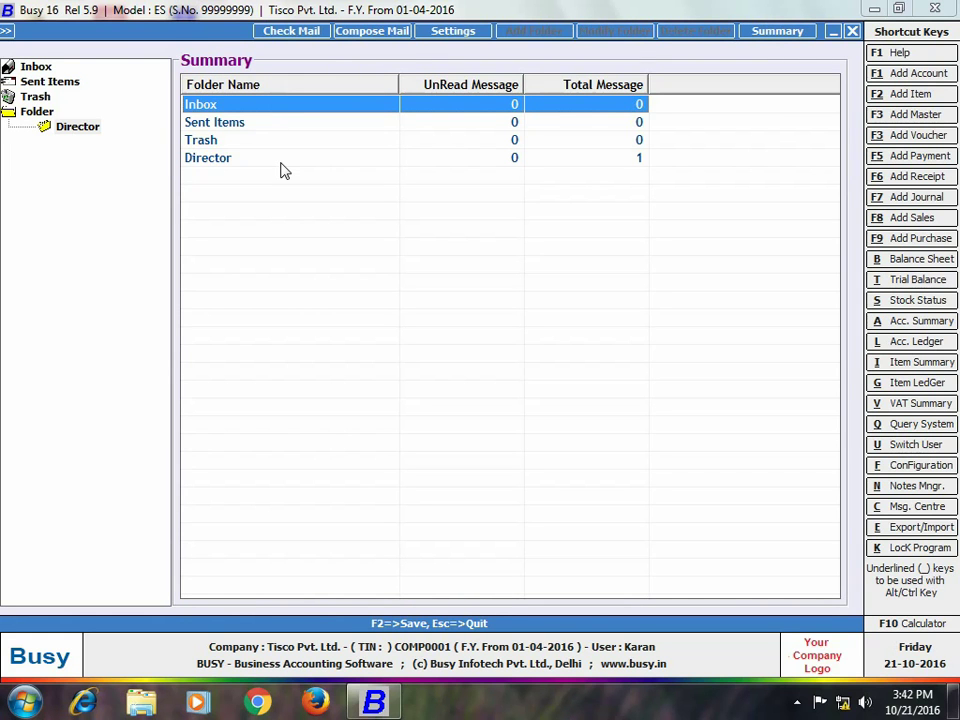
pyautogui.click(368, 31)
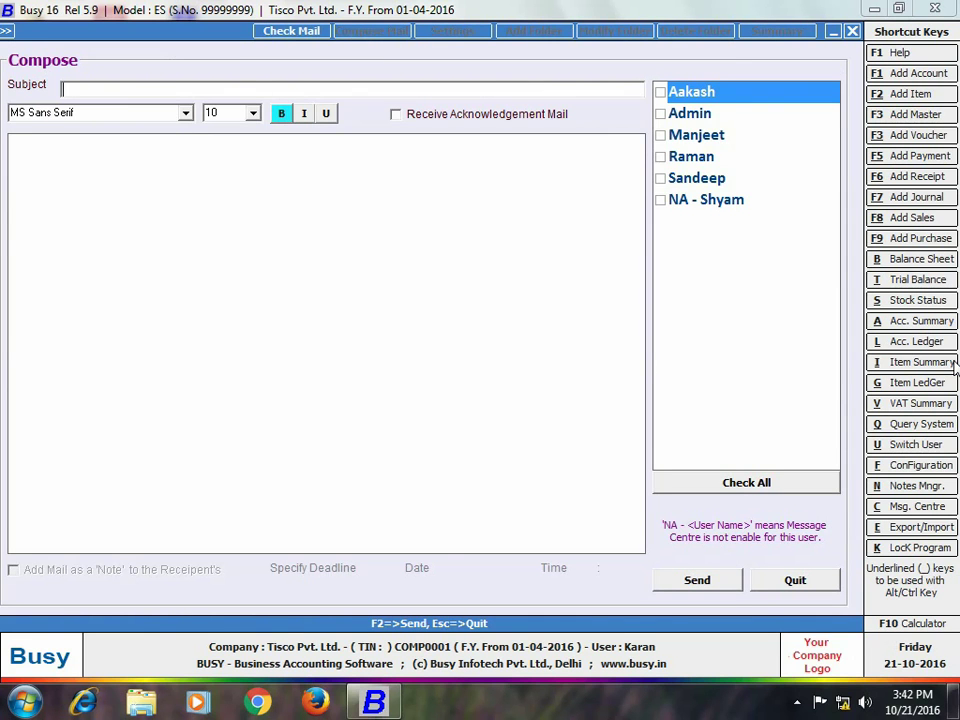
# Write a 'day leave application' mail citing viral fever, with read acknowledgement, signed with the sender's name.
pyautogui.write('day leave appli')
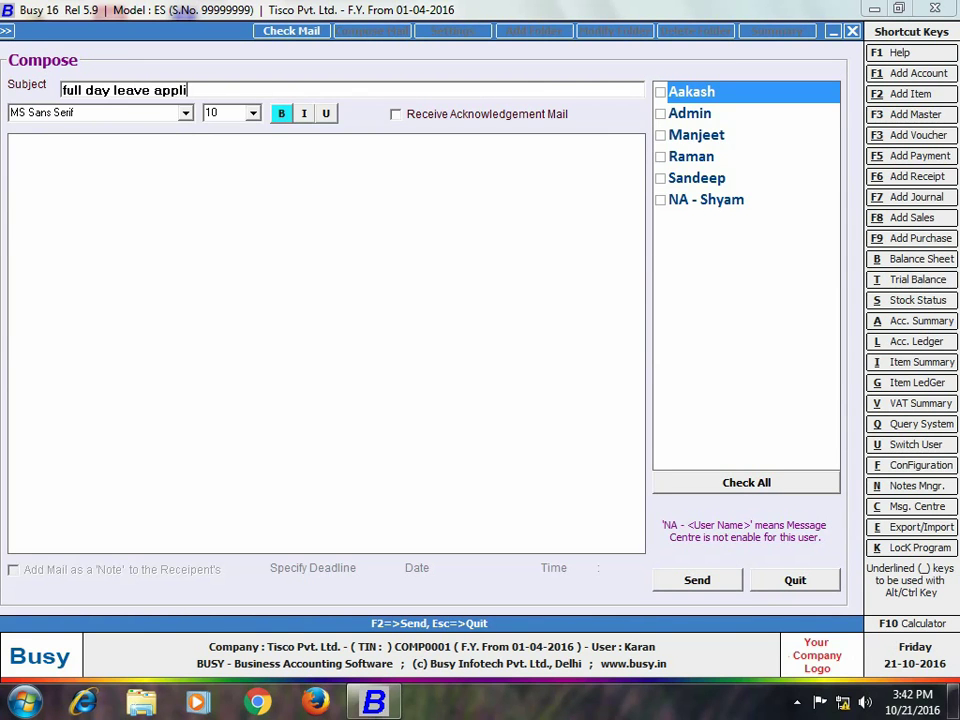
pyautogui.write('cation')
pyautogui.click(395, 114)
pyautogui.click(379, 169)
pyautogui.write('Dear Sir,')
pyautogui.press('Return')
pyautogui.press('Return')
pyautogui.write('This is to infor')
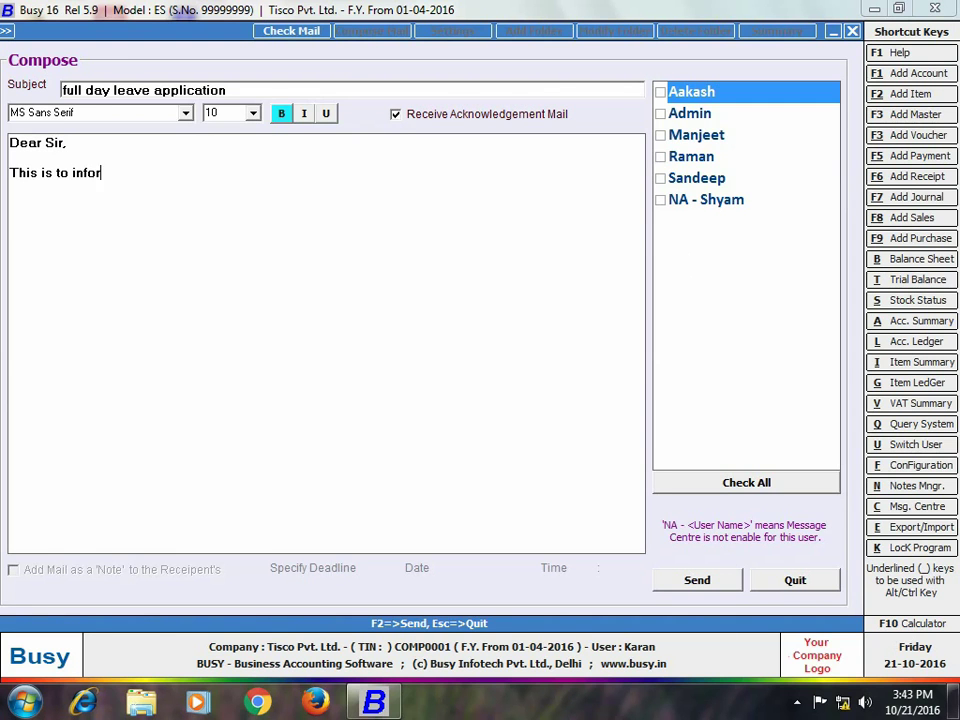
pyautogui.write('m you that I will not be able t')
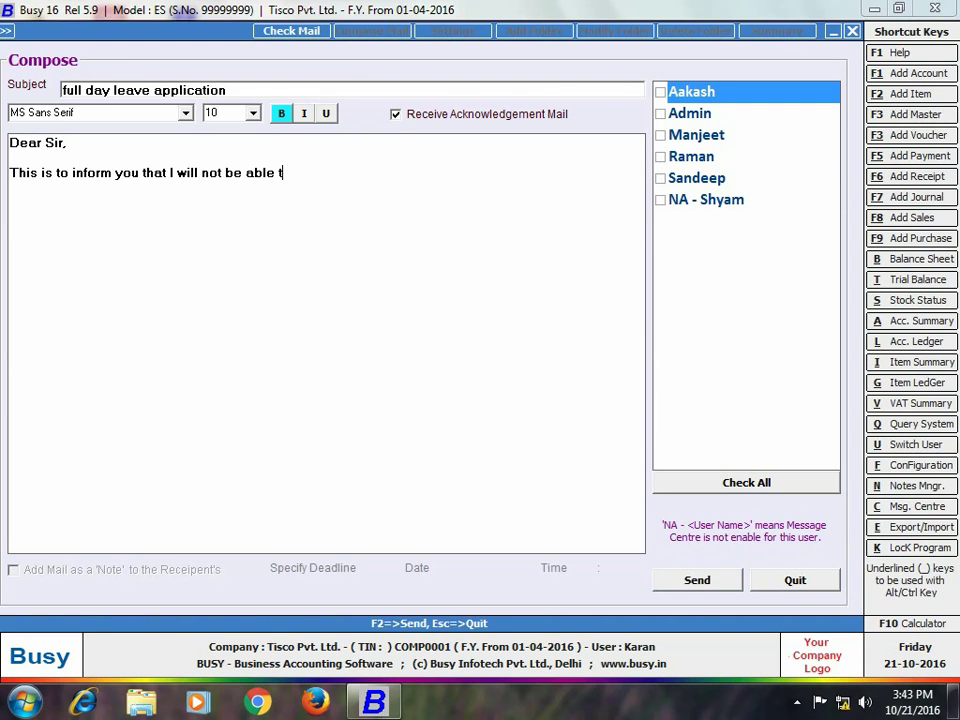
pyautogui.write('o attend the office tomo')
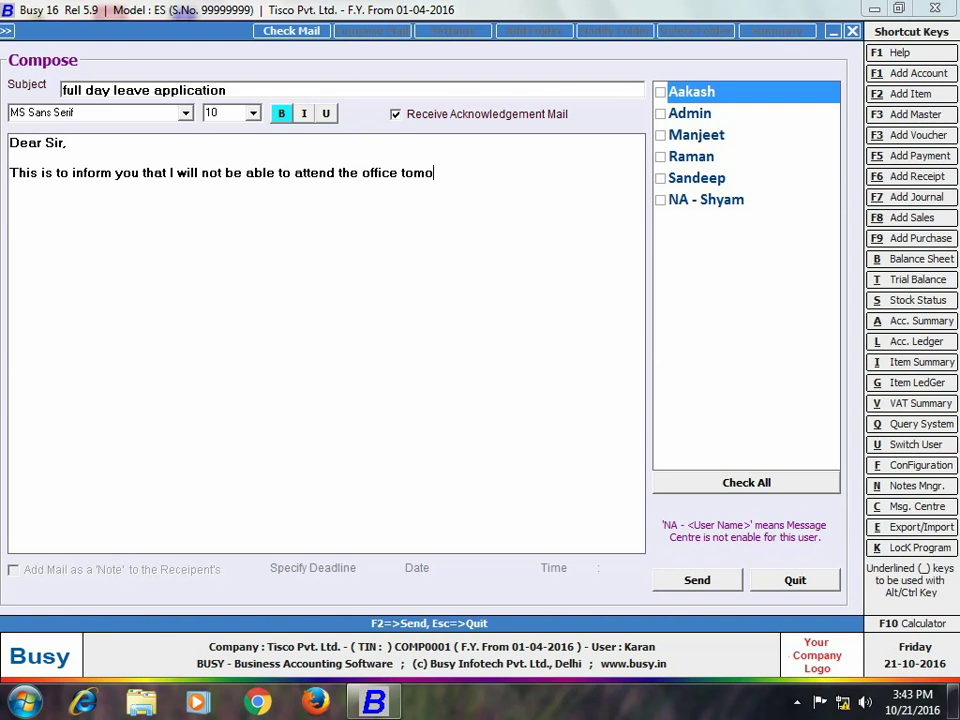
pyautogui.write('rrow as I am suffering from v')
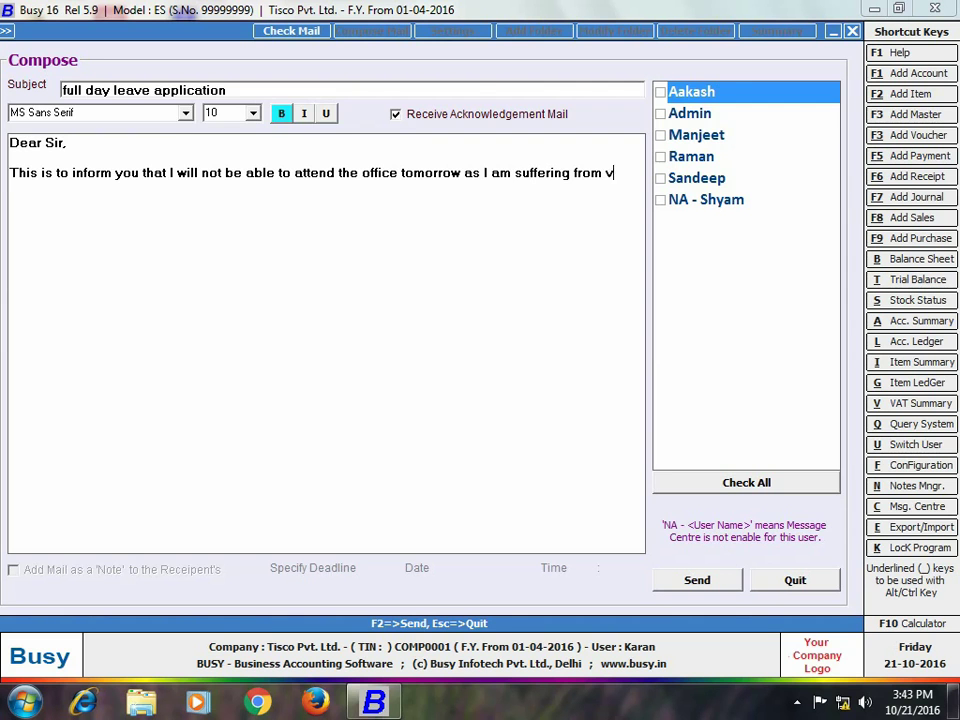
pyautogui.write('iral fever.')
pyautogui.press('Return')
pyautogui.press('Return')
pyautogui.write('Regards')
pyautogui.press('Return')
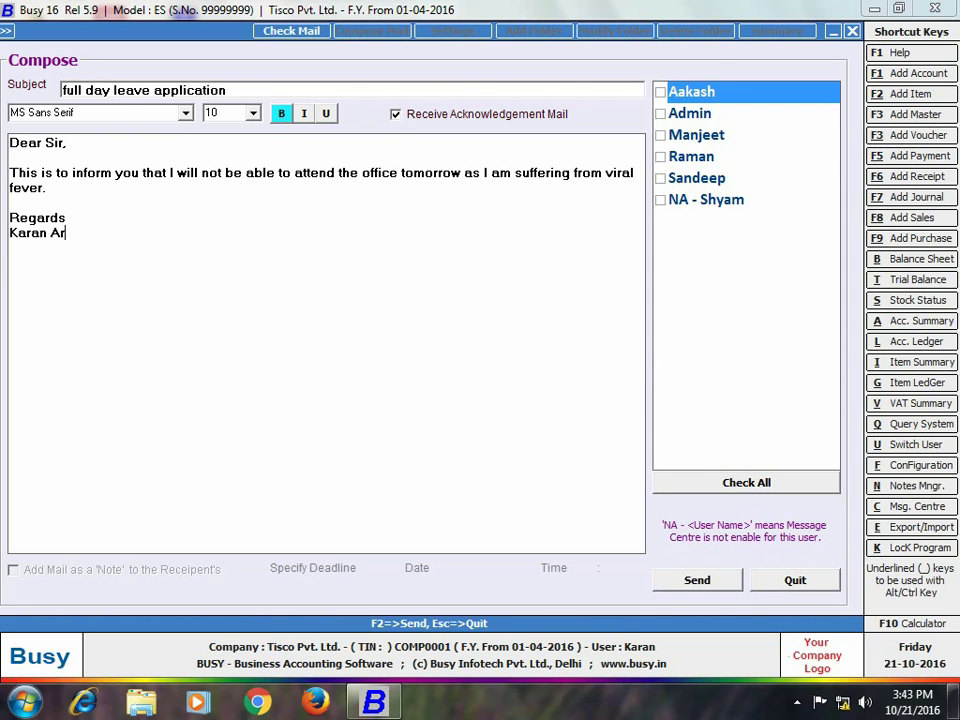
# Send the leave application to Admin and close the mail window.
pyautogui.click(661, 116)
pyautogui.click(660, 114)
pyautogui.click(714, 579)
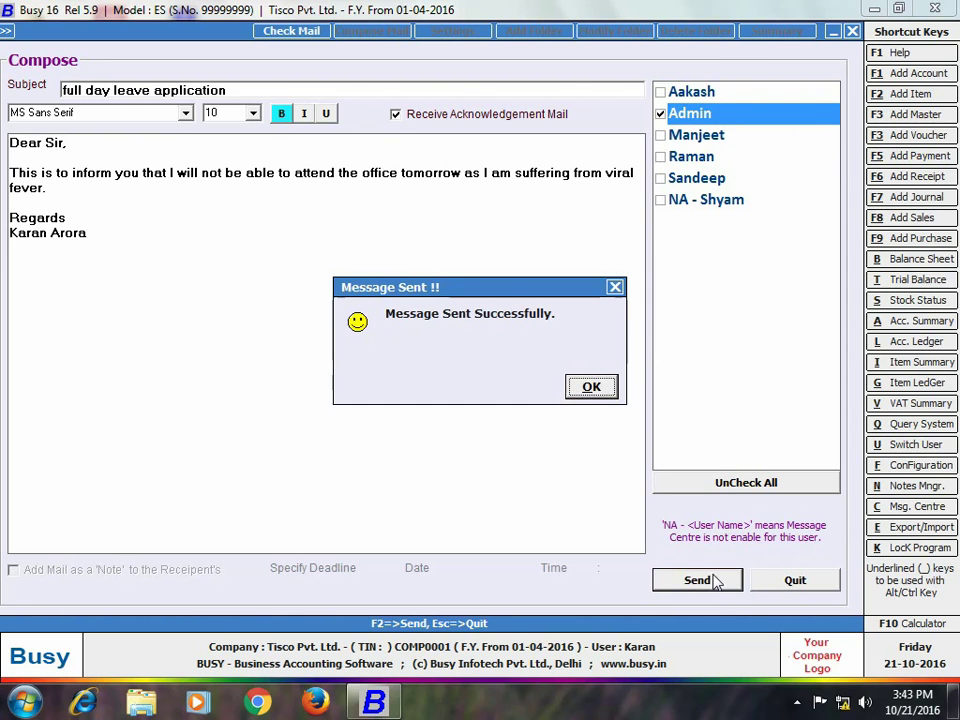
pyautogui.click(596, 386)
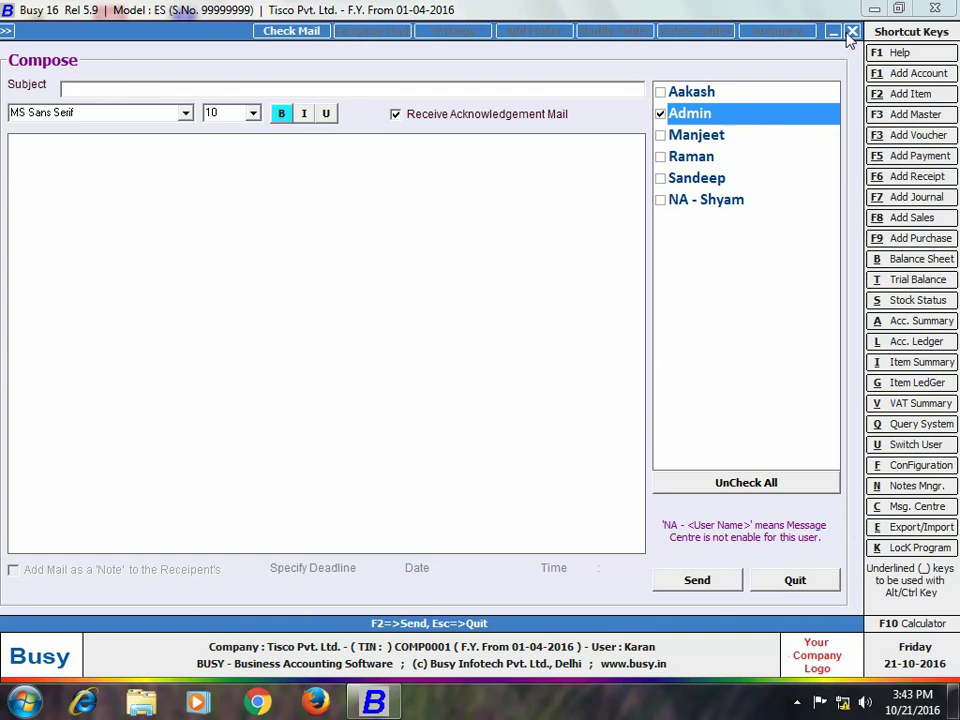
pyautogui.click(852, 33)
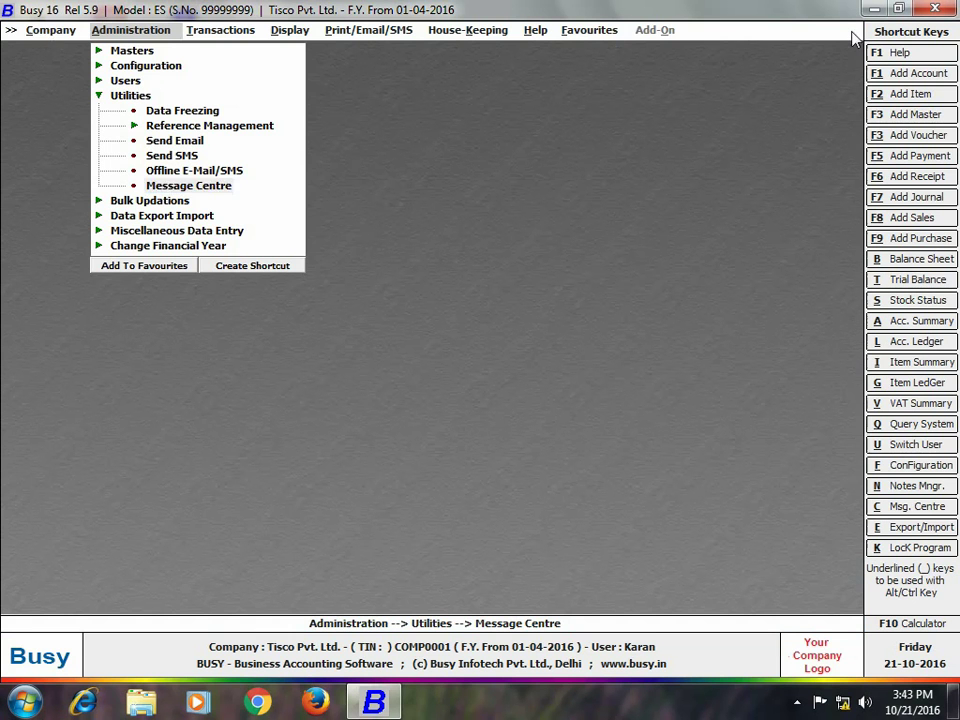
# Close the company and reopen Tisco Pvt. Ltd. logged in as admin with its password.
pyautogui.click(50, 30)
pyautogui.click(75, 49)
pyautogui.click(75, 50)
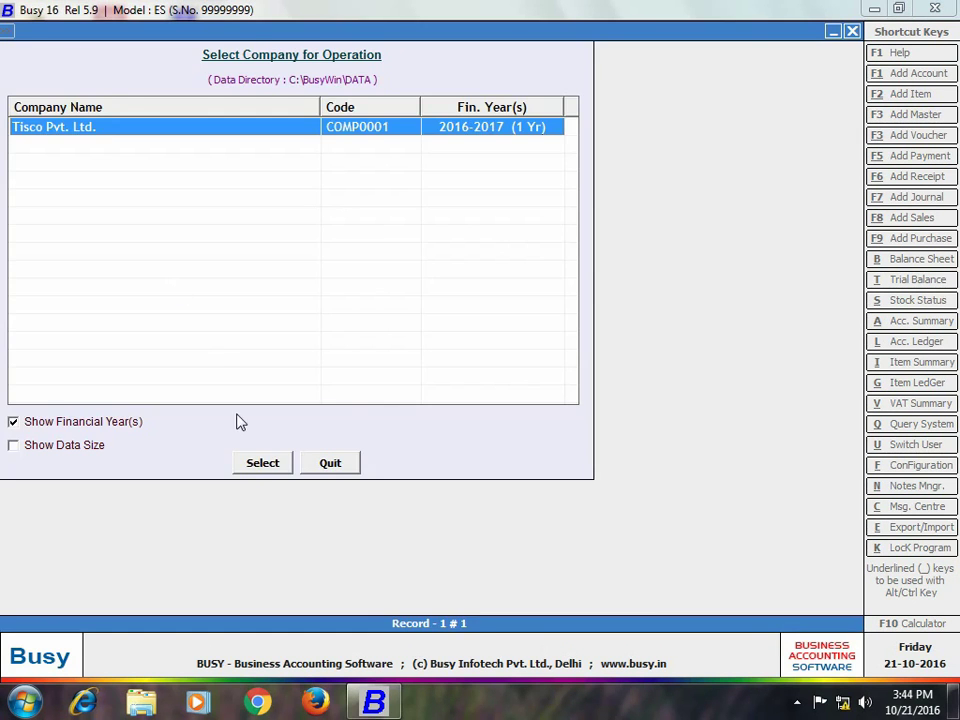
pyautogui.click(262, 465)
pyautogui.write('admin')
pyautogui.press('Return')
pyautogui.write('123')
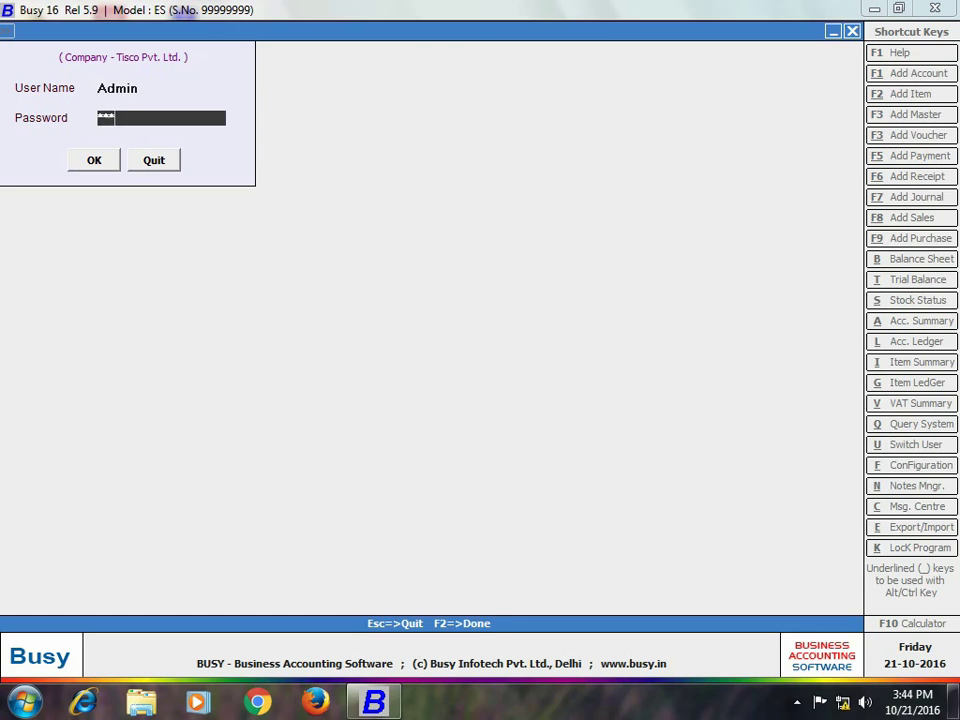
pyautogui.press('Return')
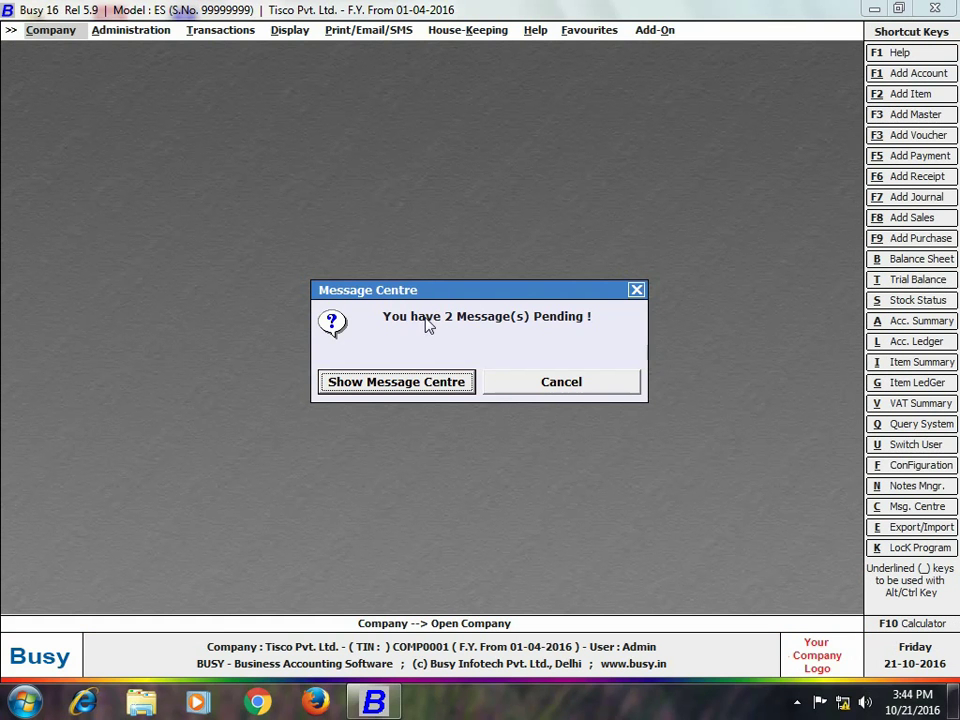
# As Admin, read the meeting mail's read receipt, delete all inbox messages, and close Message Centre.
pyautogui.click(466, 384)
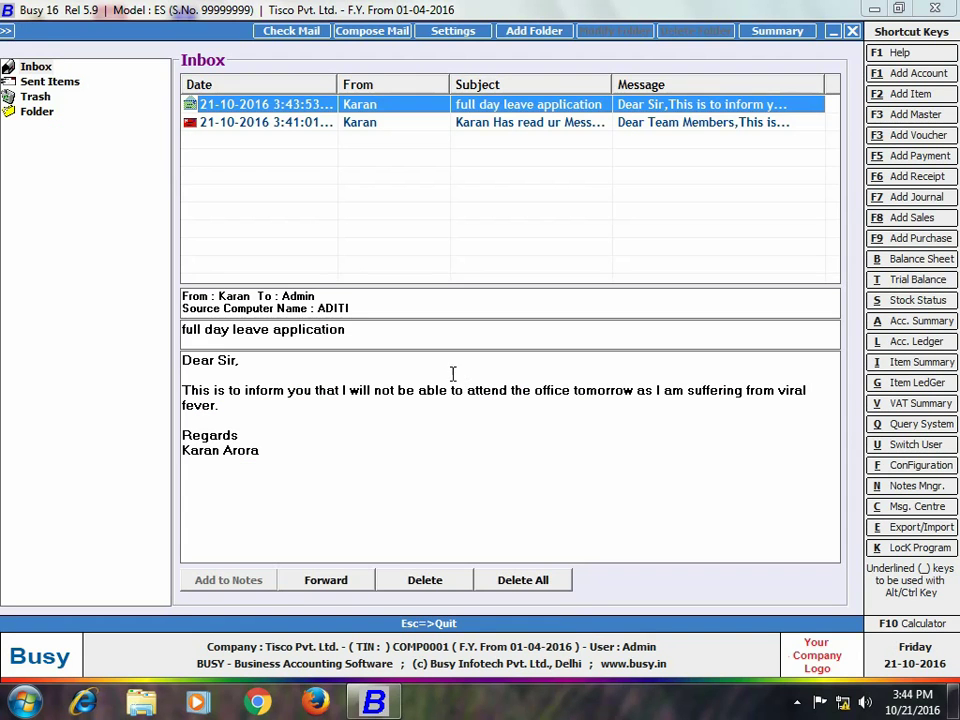
pyautogui.click(490, 122)
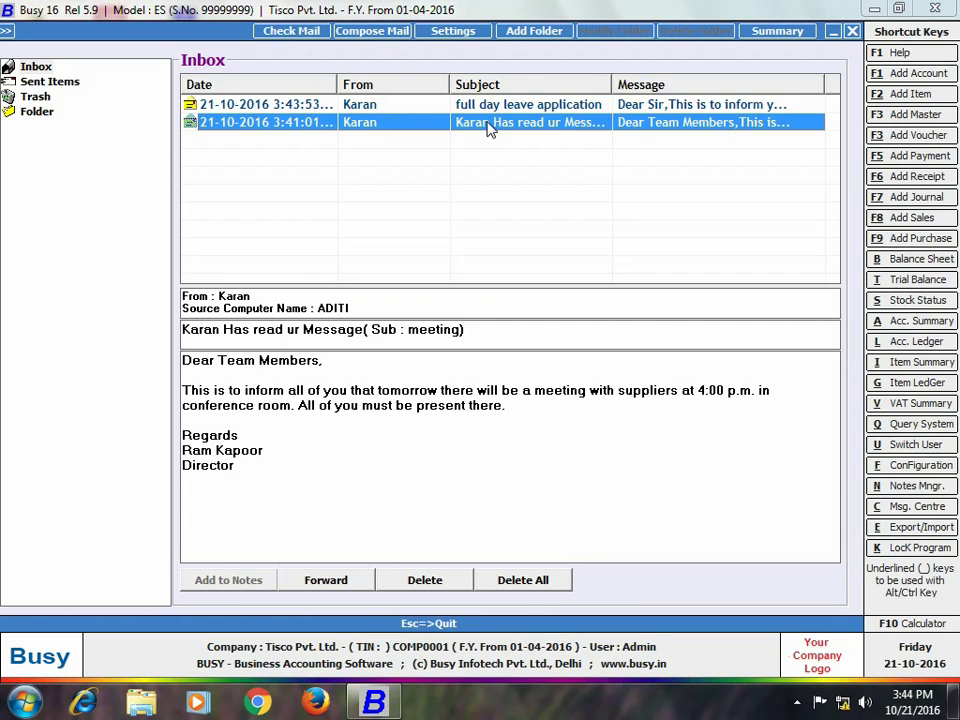
pyautogui.click(502, 589)
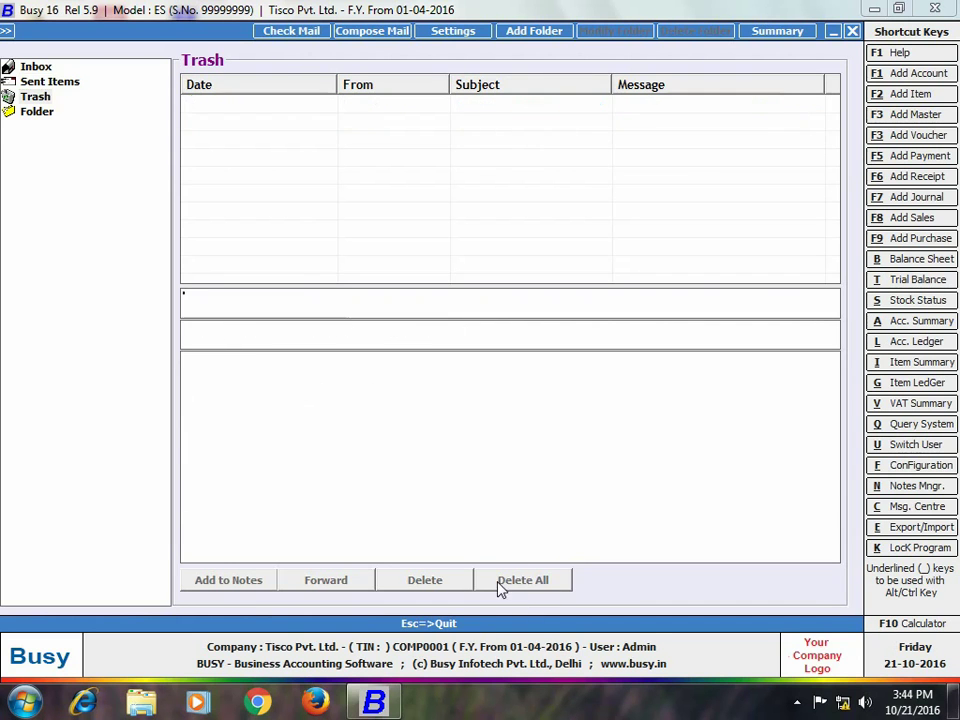
pyautogui.click(852, 31)
pyautogui.click(370, 456)
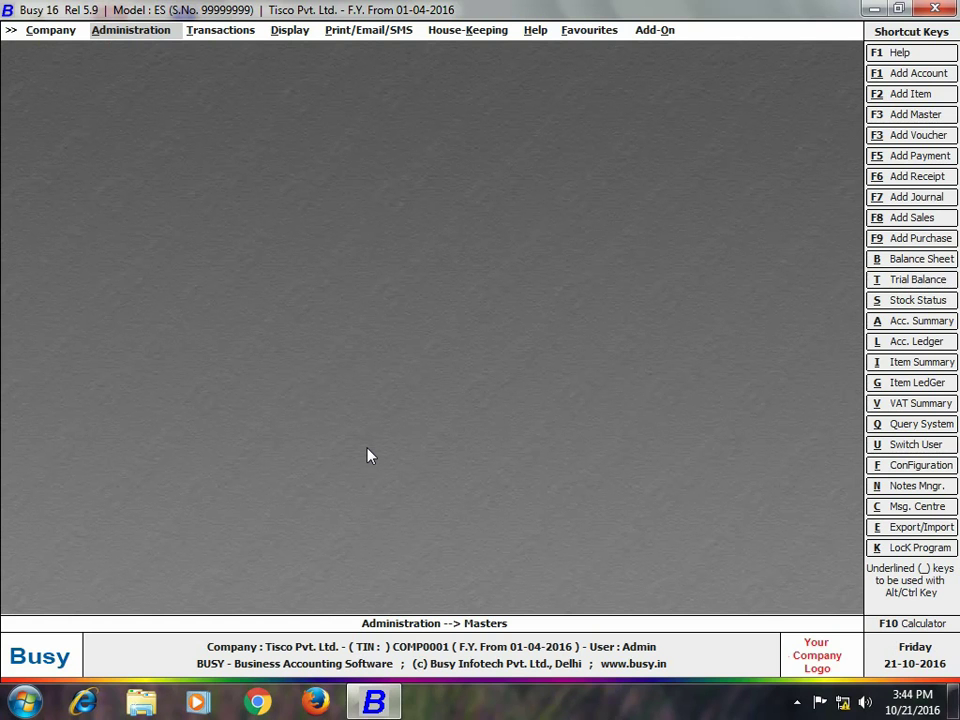